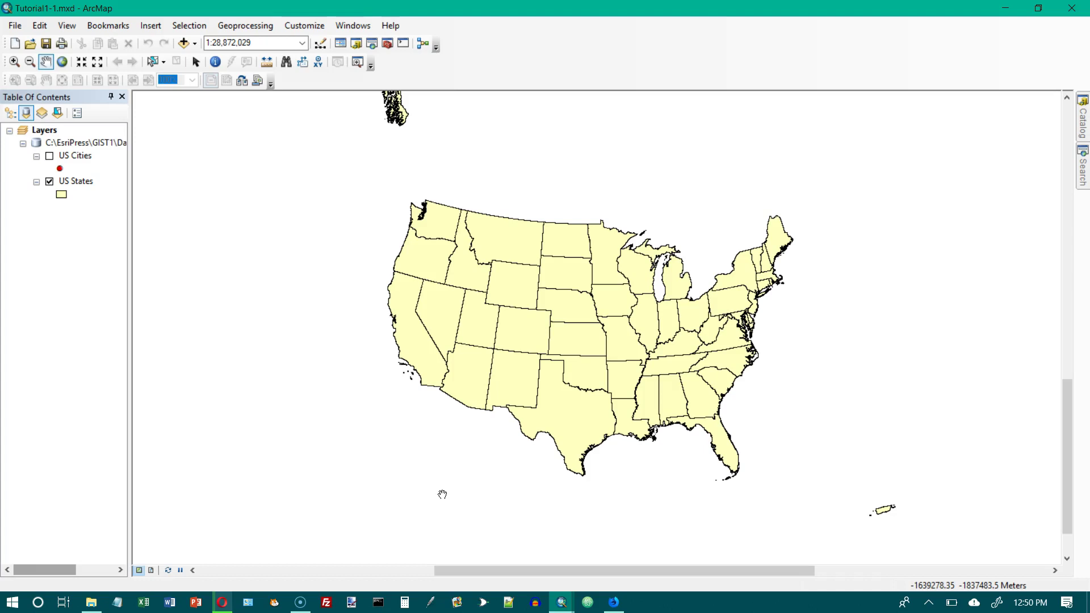
Start Save As for the map document and browse up to the OneDrive folder
left_click(432, 467)
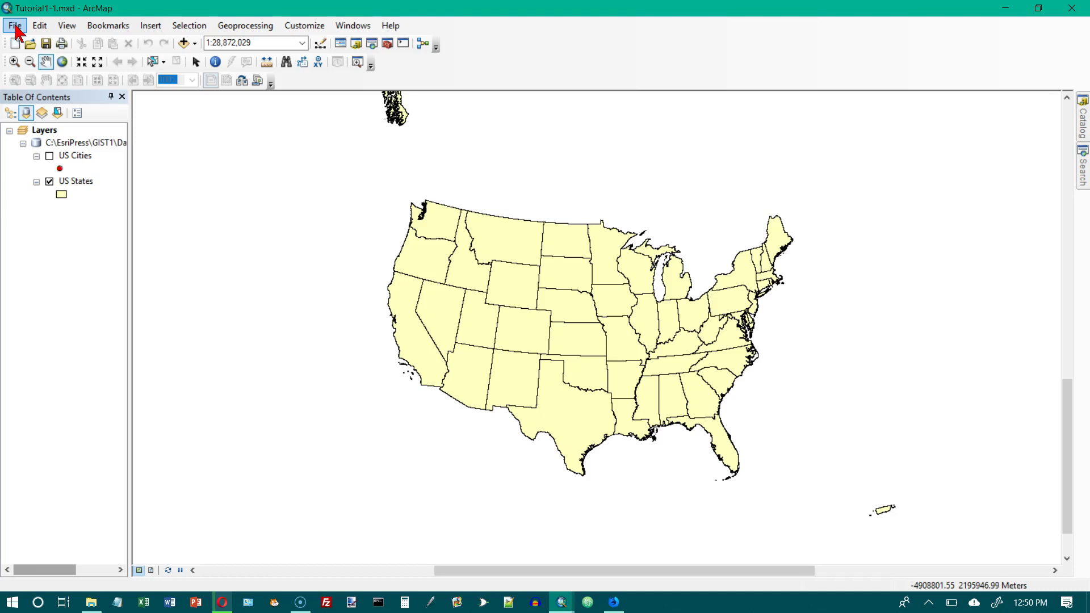
left_click(15, 27)
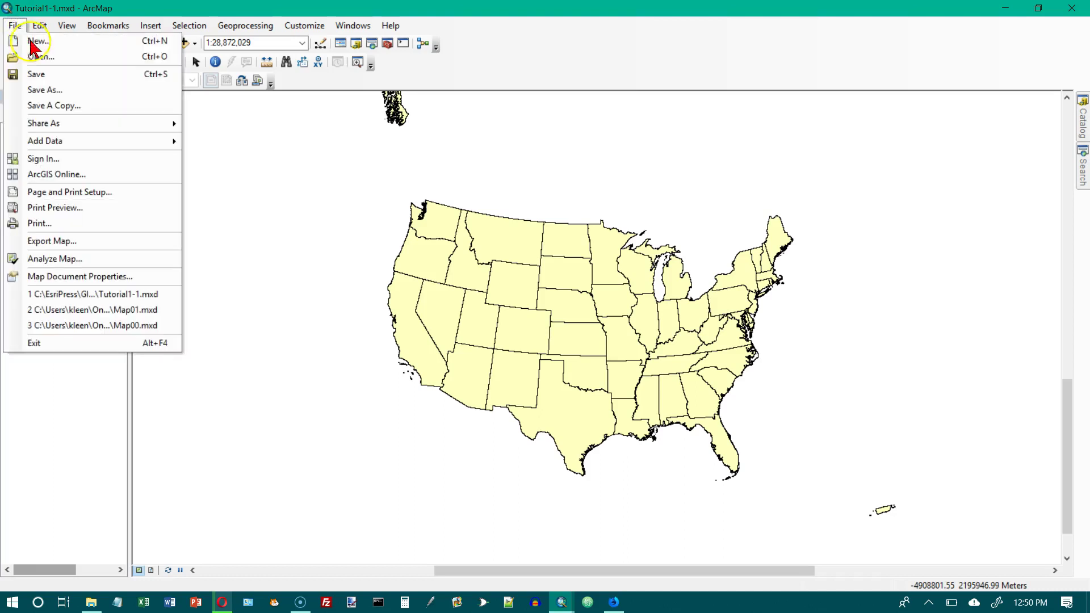
left_click(50, 91)
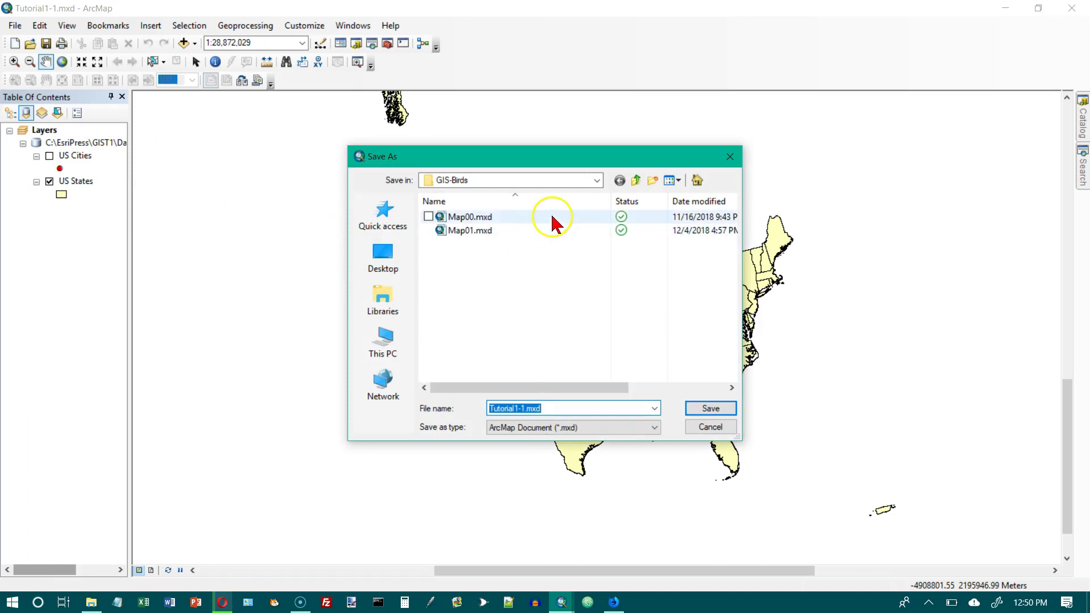
left_click(635, 181)
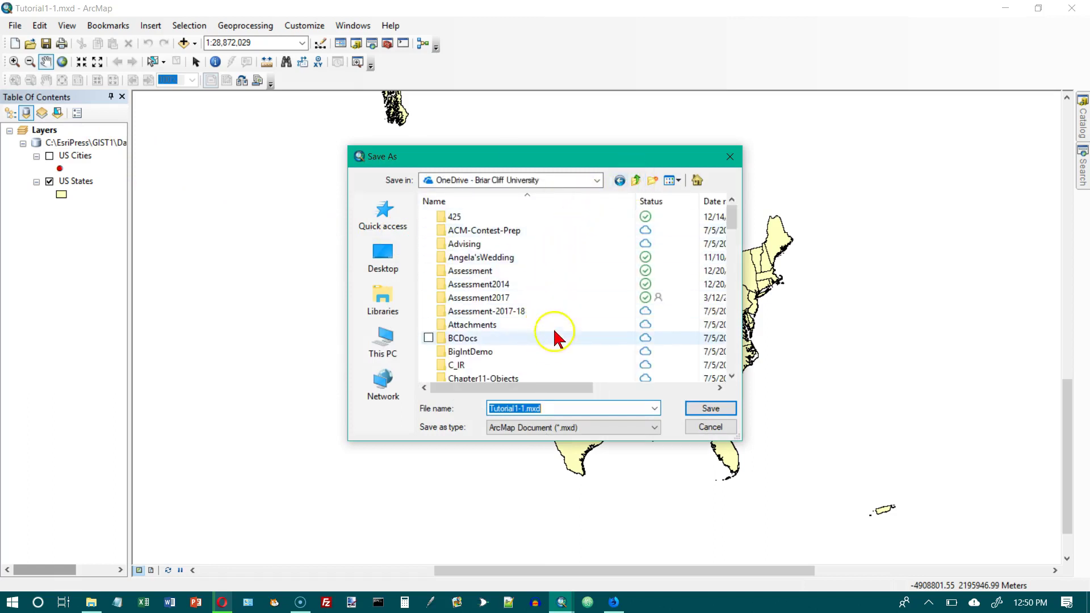
left_click(733, 253)
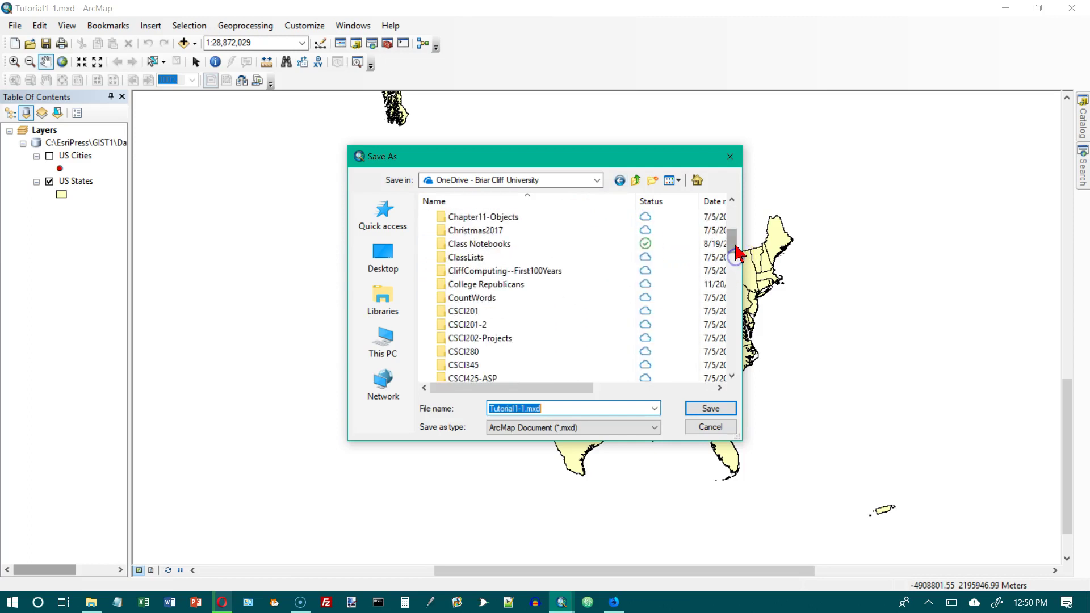
left_click(734, 329)
left_click(733, 330)
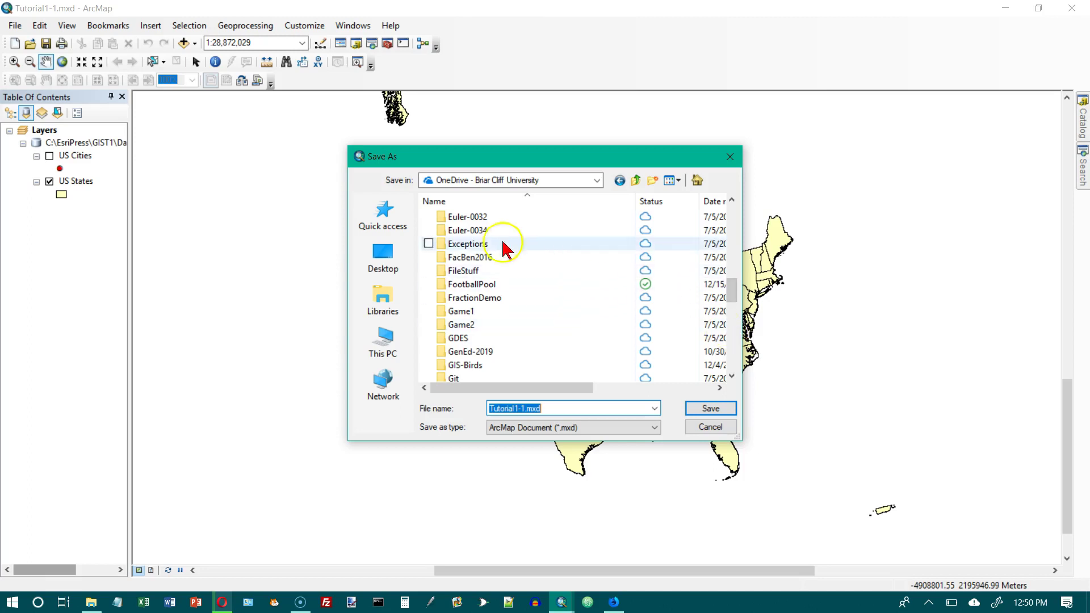
left_click(520, 150)
Create a new folder named GIS in OneDrive
left_click(653, 180)
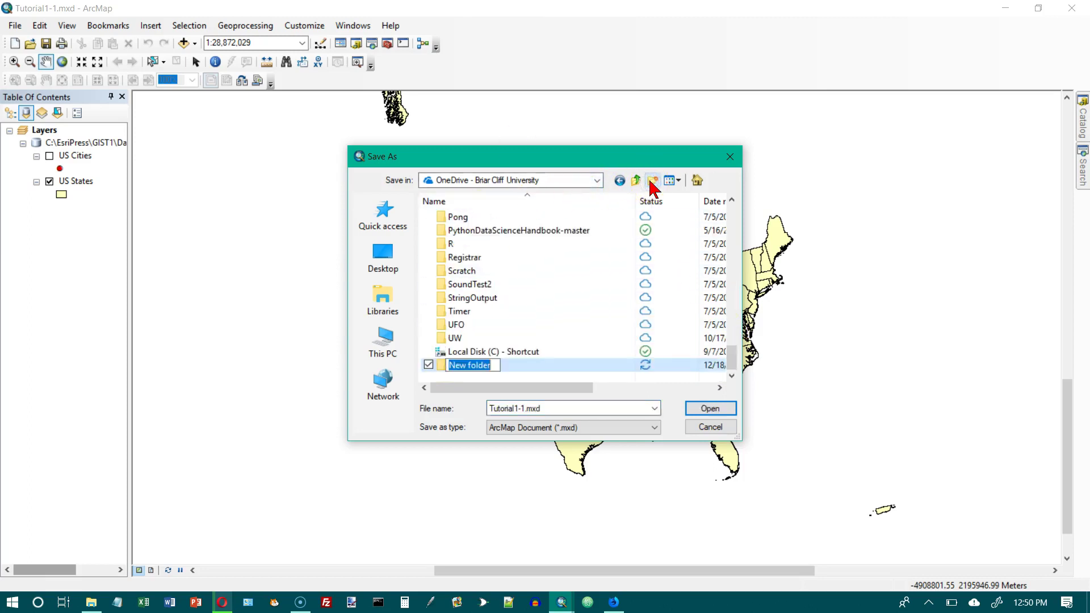
type("GOS")
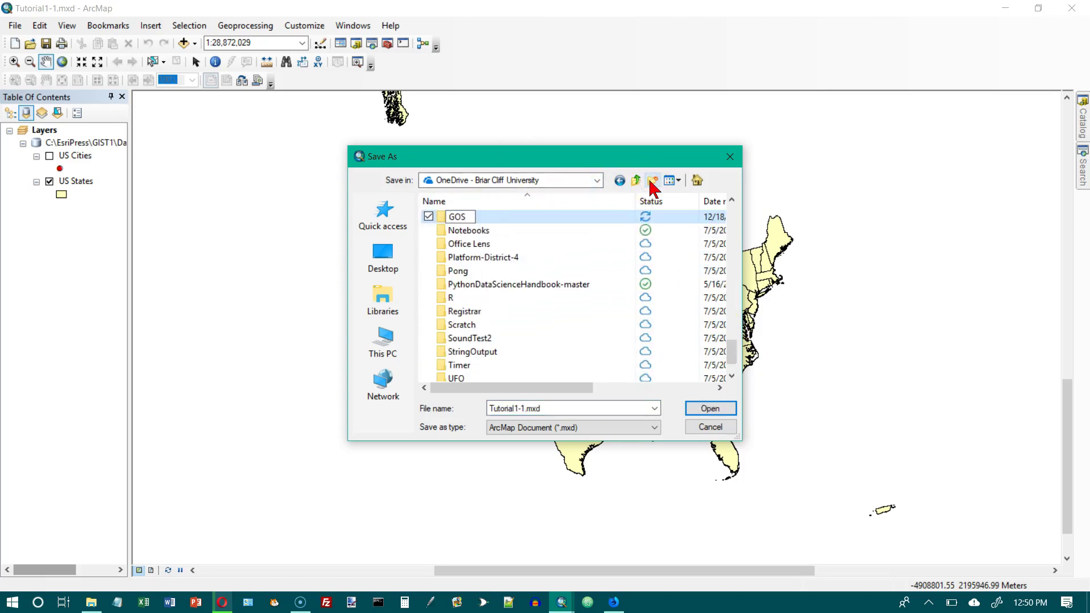
key("BackSpace")
key("BackSpace")
type("IS")
key("Return")
Save Tutorial1-1.mxd into the new GIS folder
left_click(441, 220)
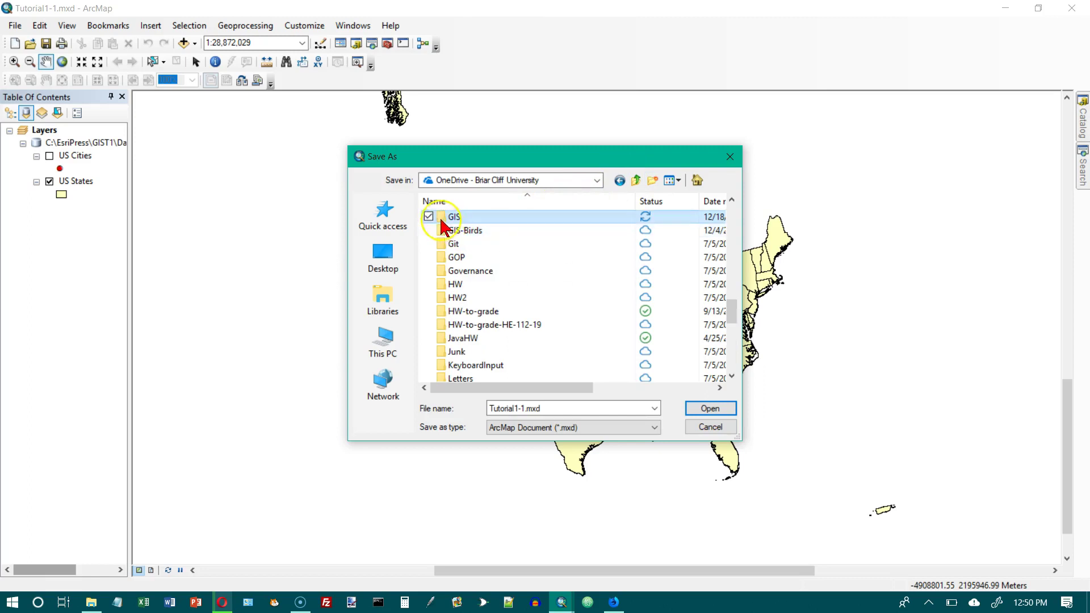
double_click(443, 219)
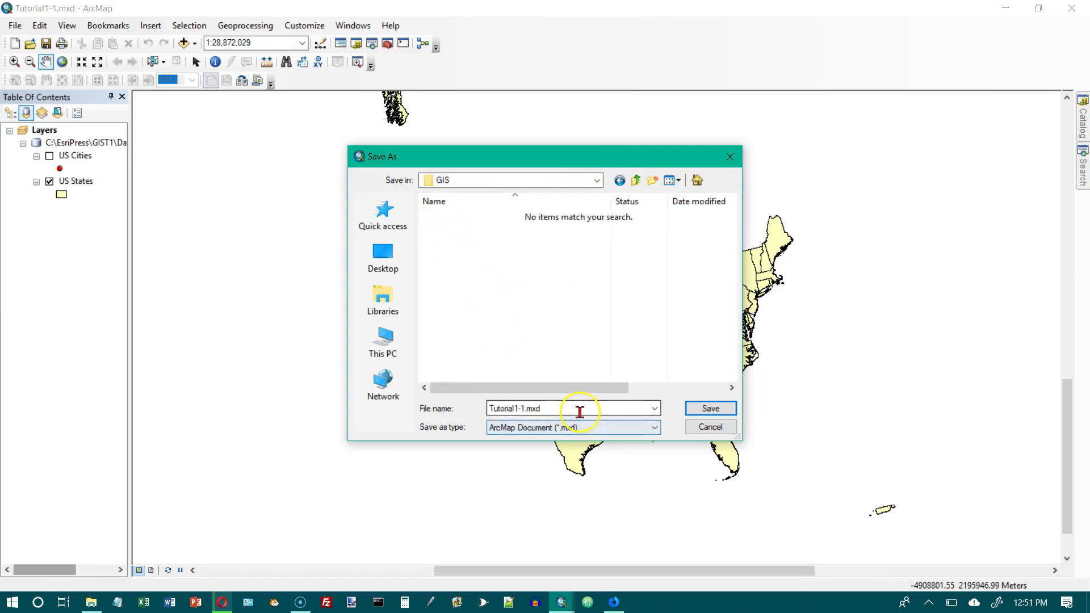
left_click(579, 411)
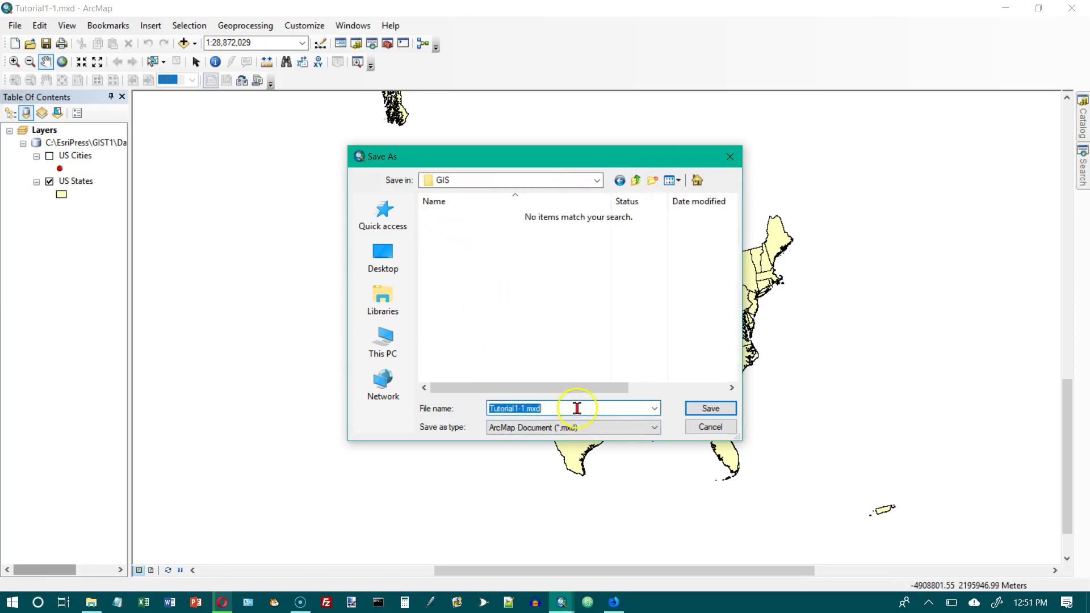
left_click(707, 412)
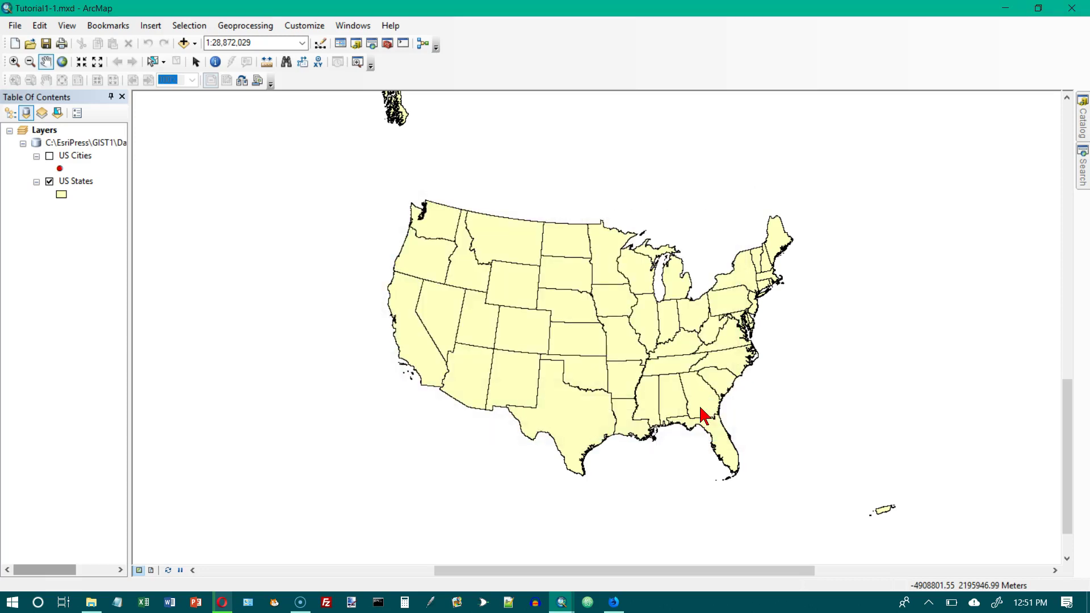
Check the US Cities layer in the Table of Contents so red city points appear
left_click(728, 422)
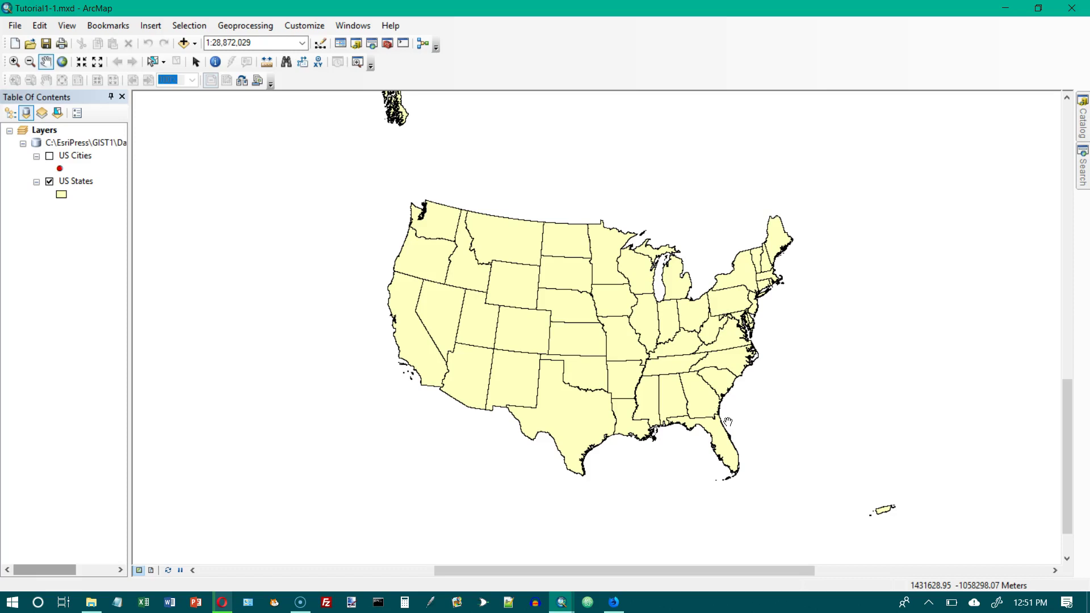
left_click(721, 416)
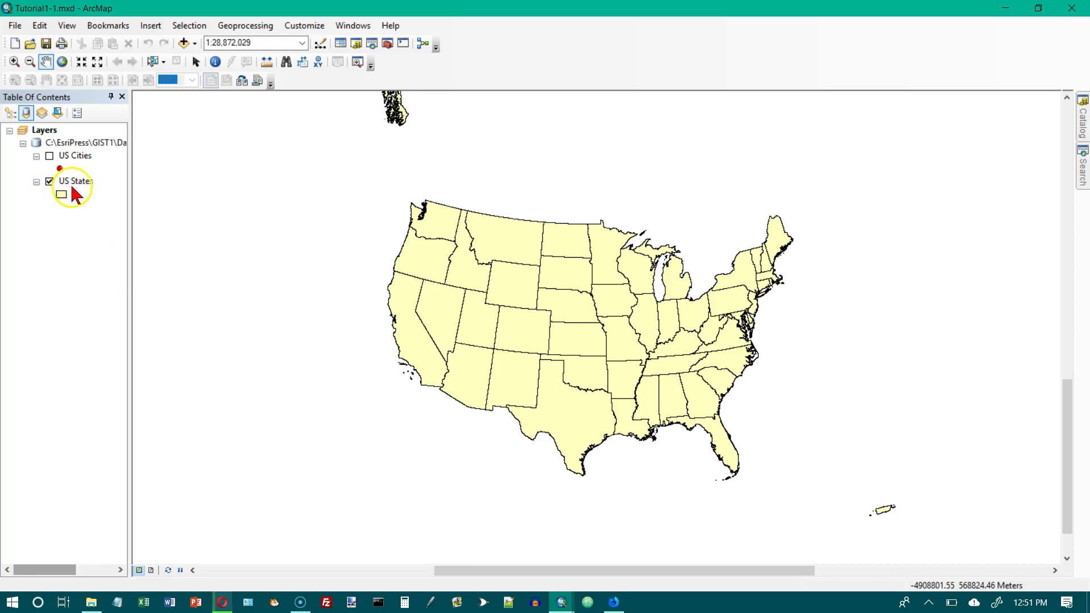
left_click(50, 157)
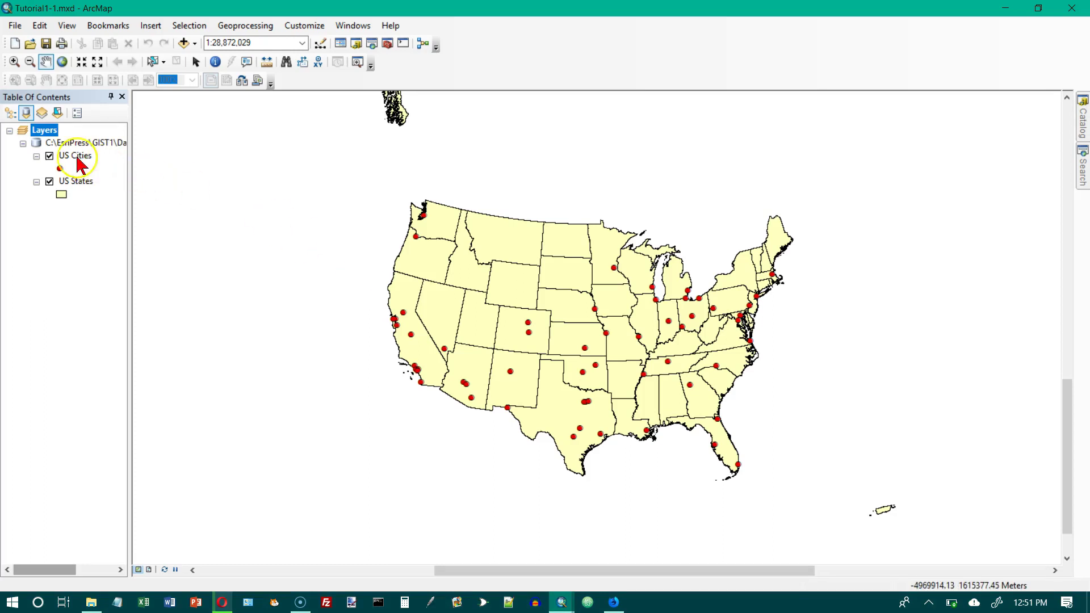
left_click(49, 158)
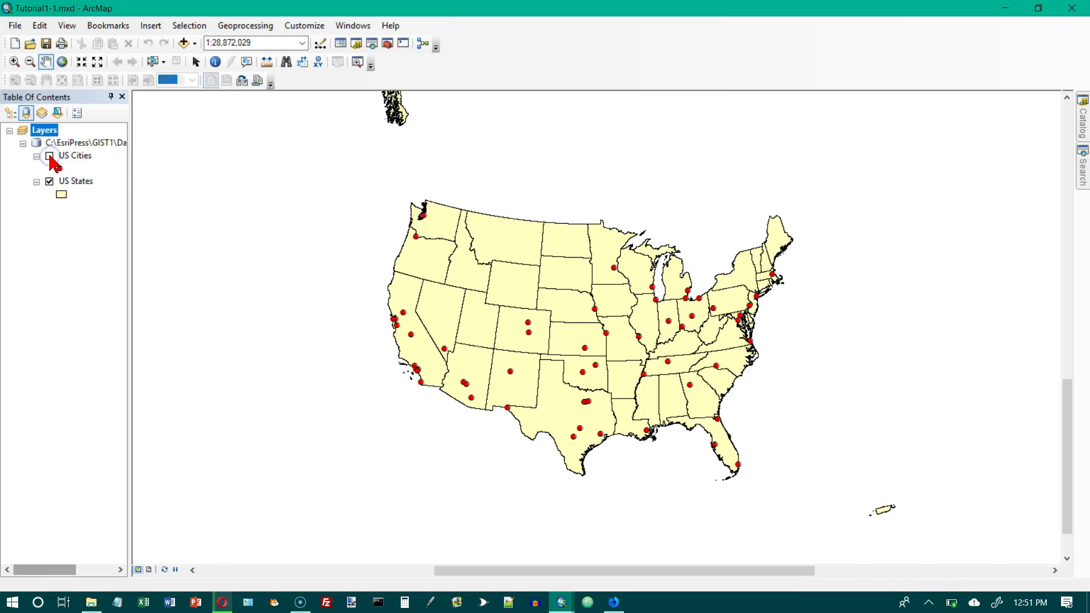
left_click(49, 158)
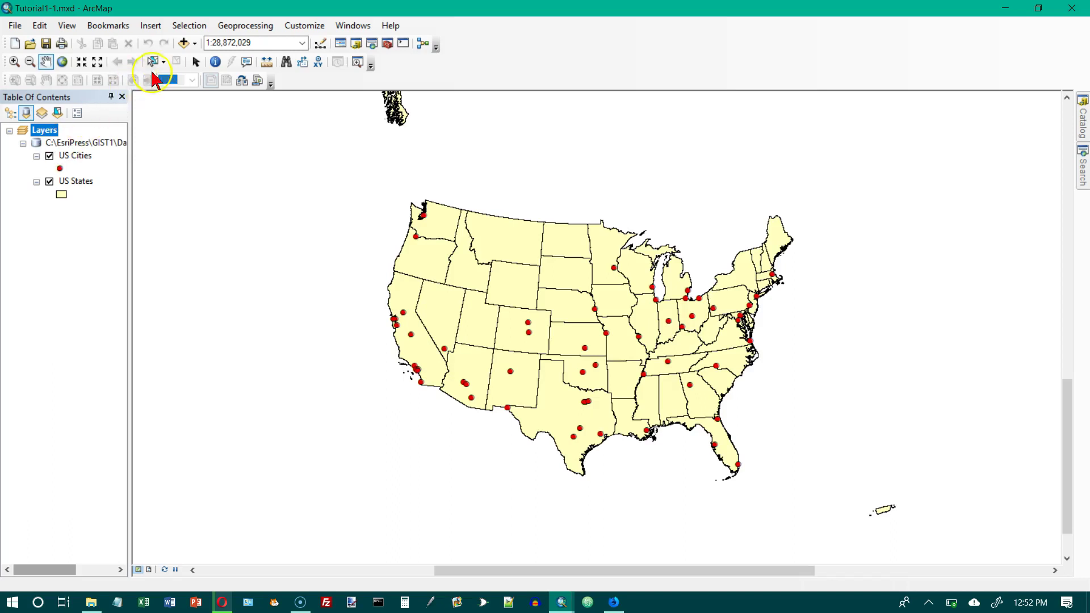
In Add Data, browse up to GIST1 and into its Data folder
left_click(184, 44)
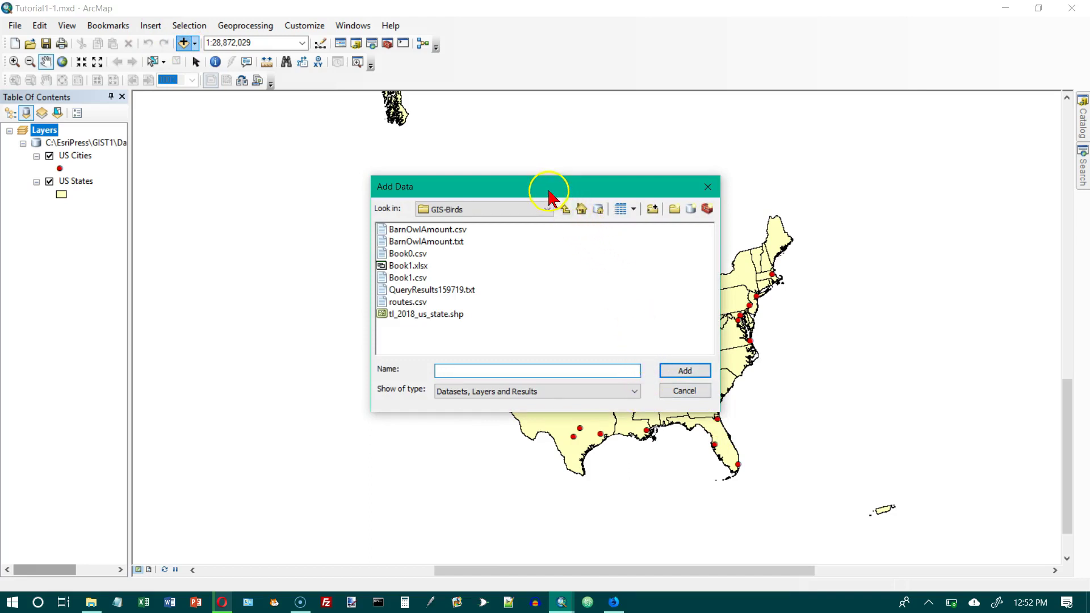
left_click_drag(549, 189, 439, 193)
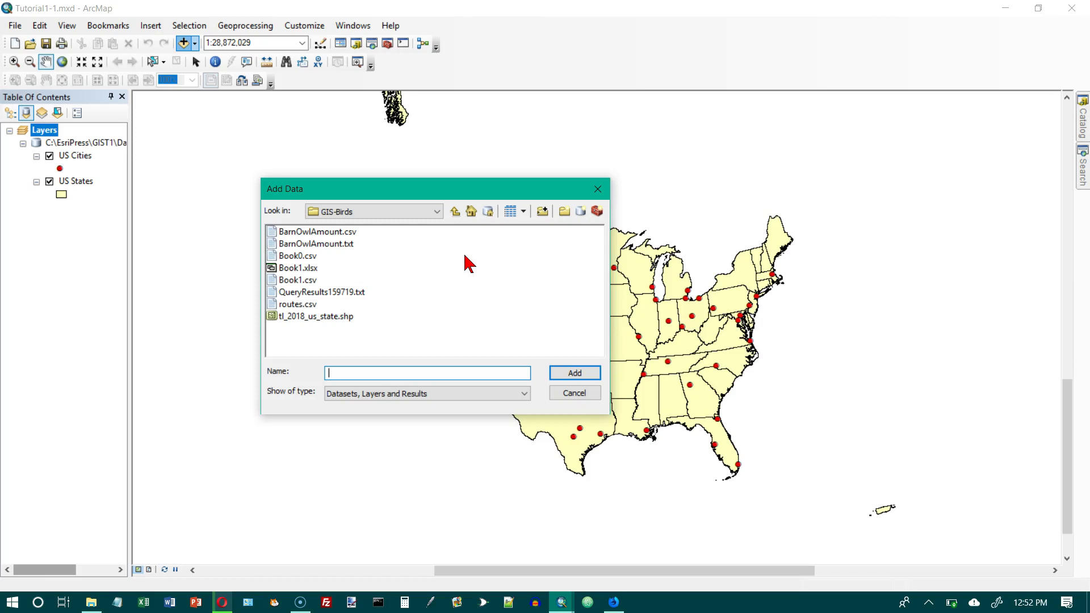
key("BackSpace")
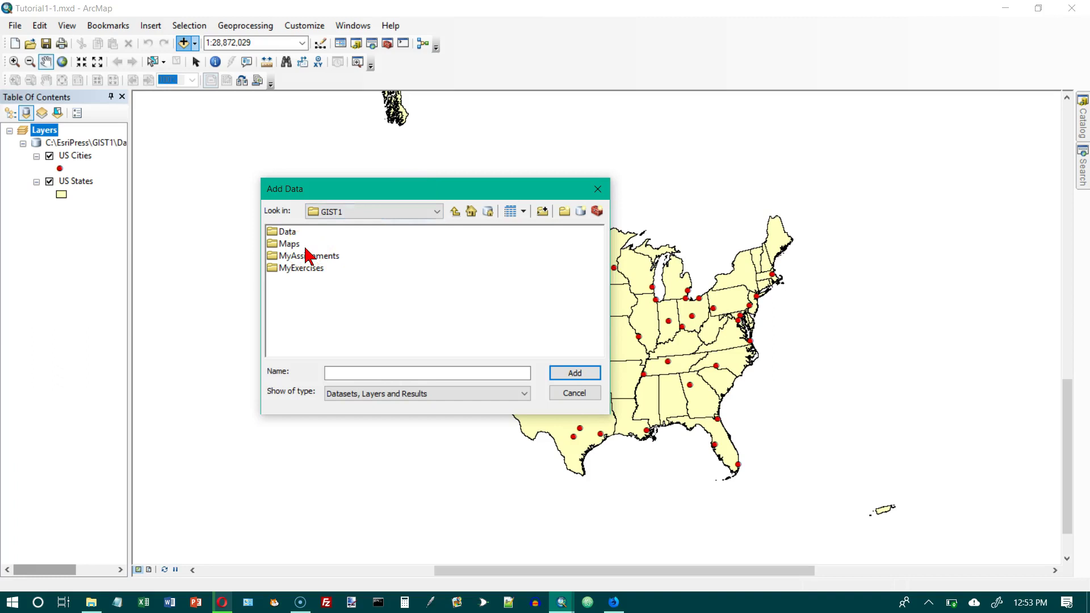
left_click(284, 233)
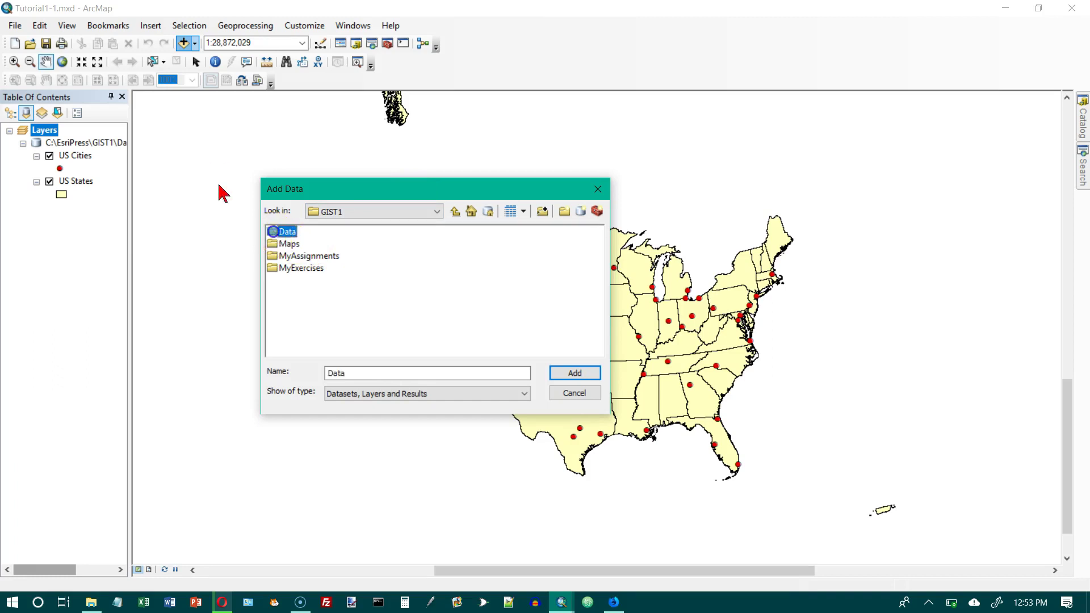
double_click(279, 232)
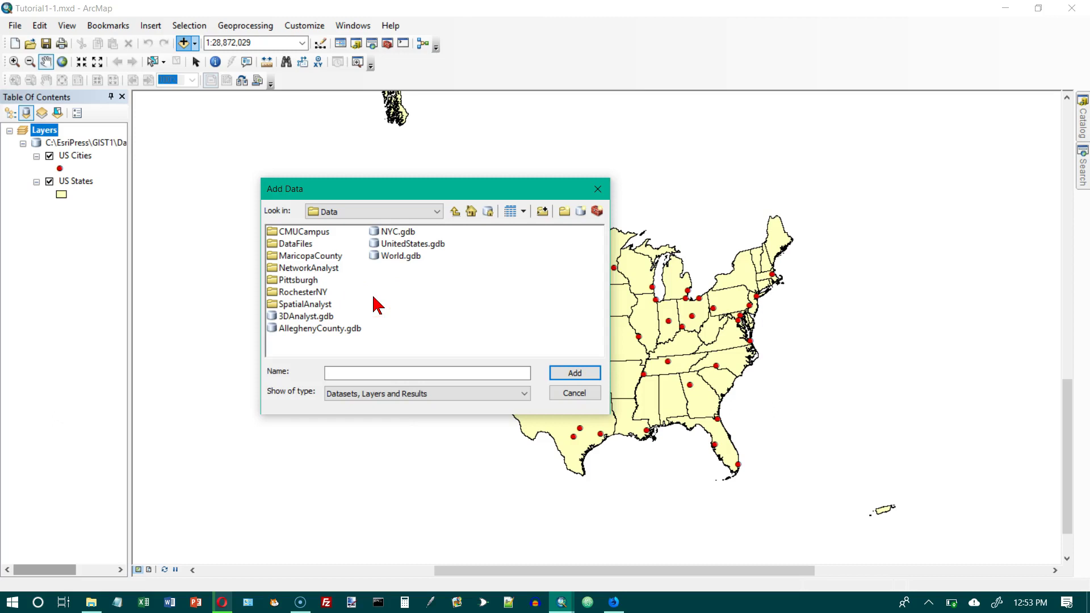
Add COCounties from UnitedStates.gdb and close the coordinate system warning
left_click(408, 256)
double_click(378, 244)
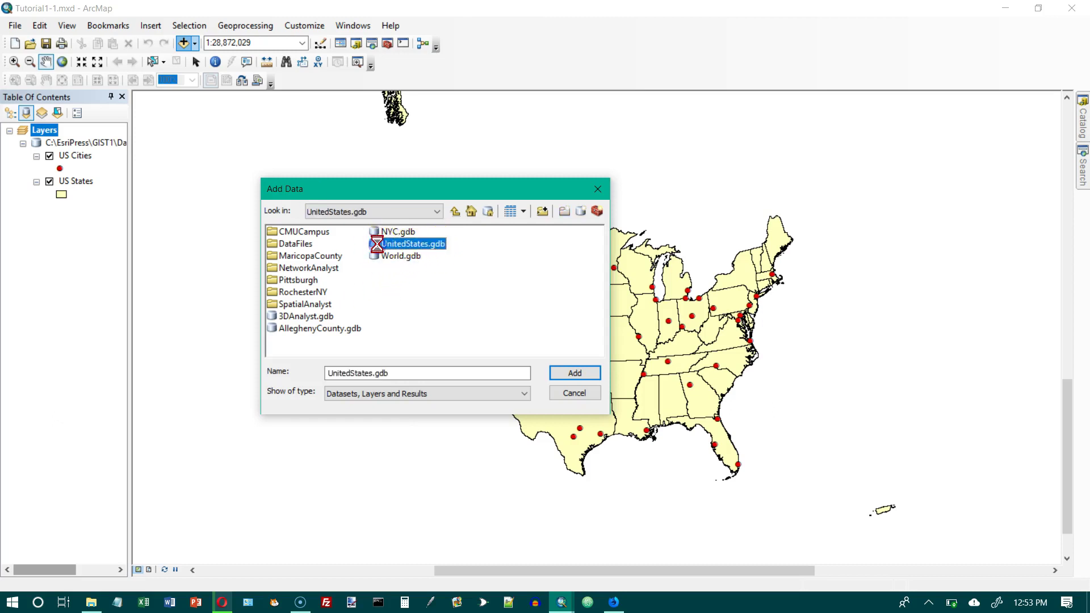
left_click(482, 324)
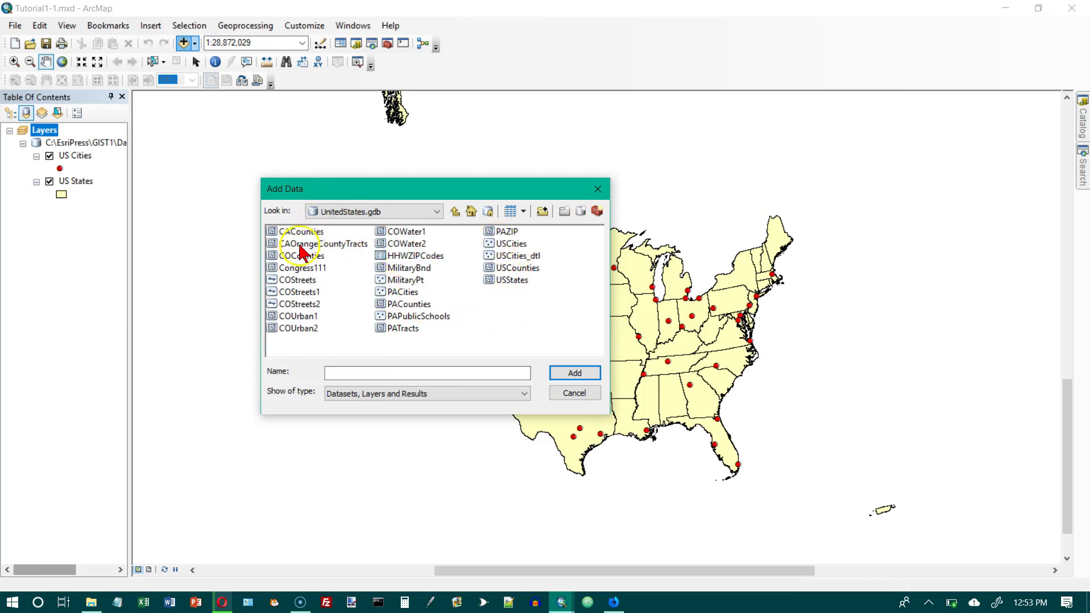
left_click(273, 260)
double_click(273, 260)
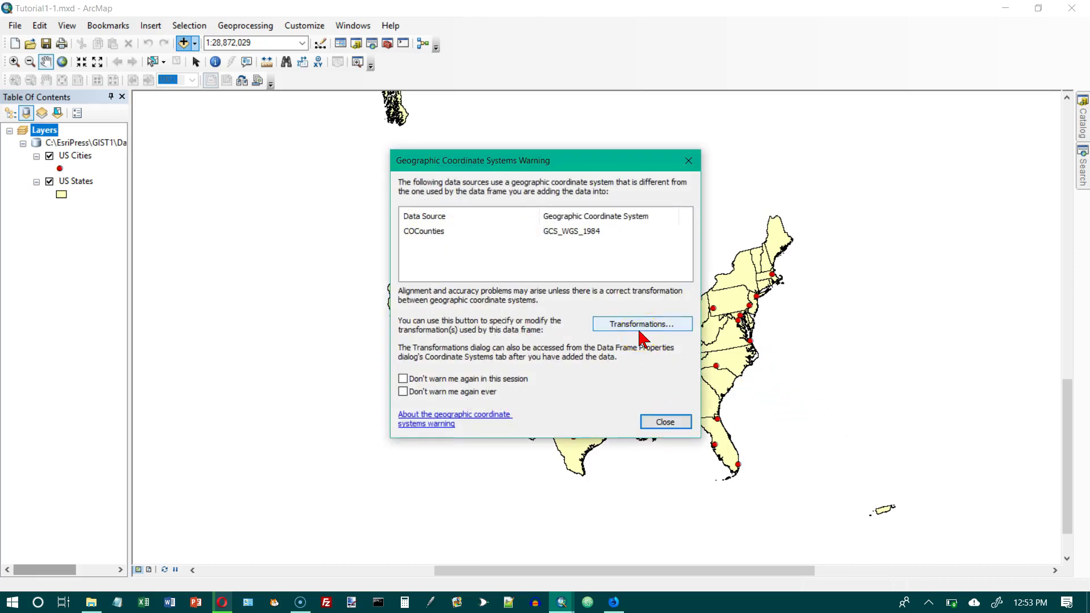
left_click(662, 423)
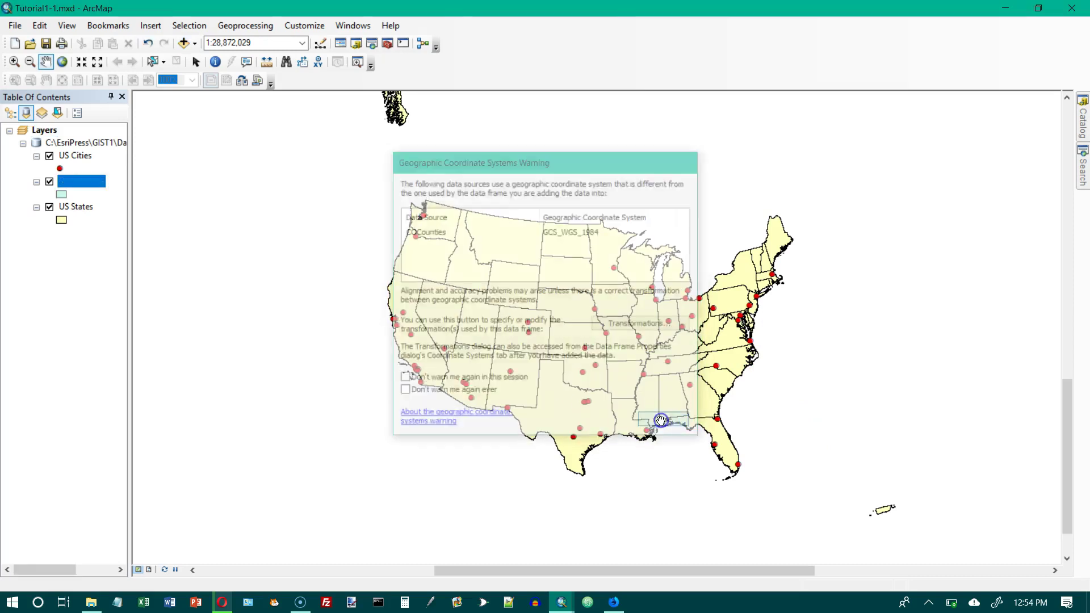
Remove the COCounties layer through its Table of Contents context menu
left_click(629, 360)
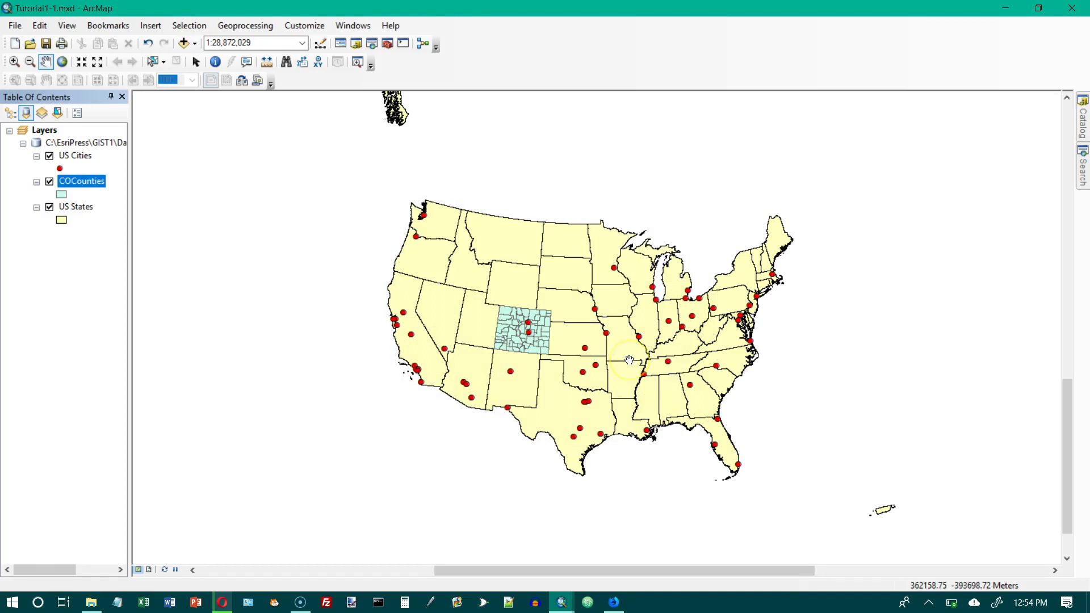
left_click(622, 357)
left_click(78, 183)
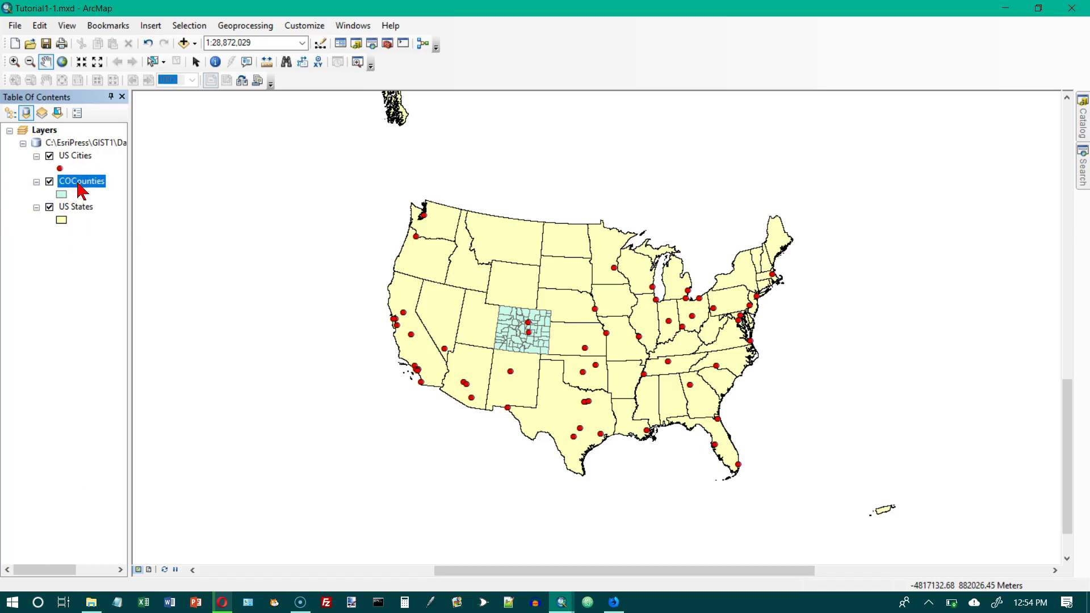
right_click(79, 183)
left_click(114, 208)
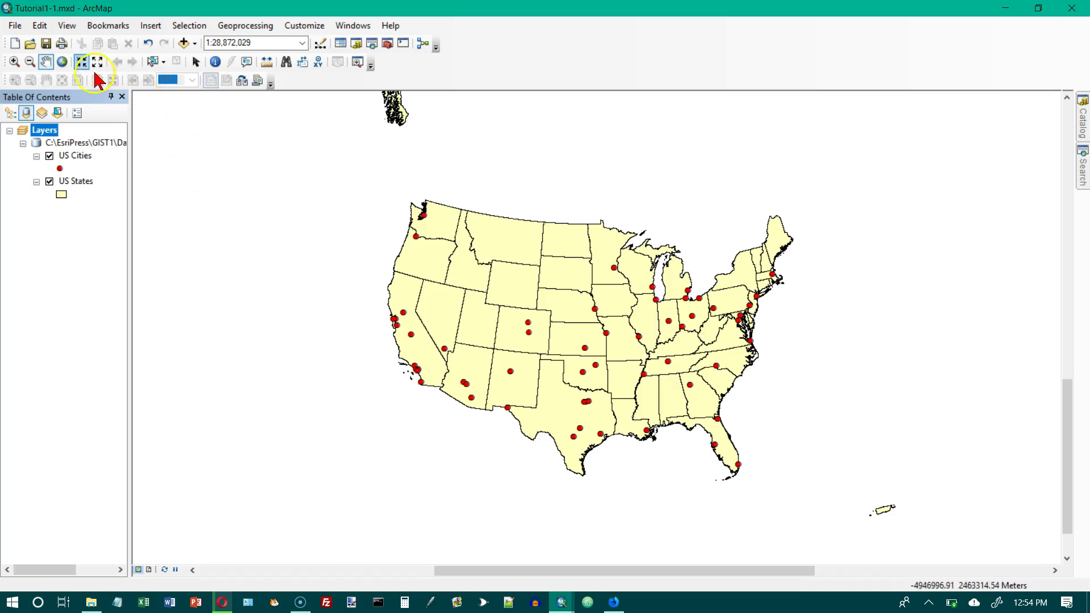
left_click(14, 25)
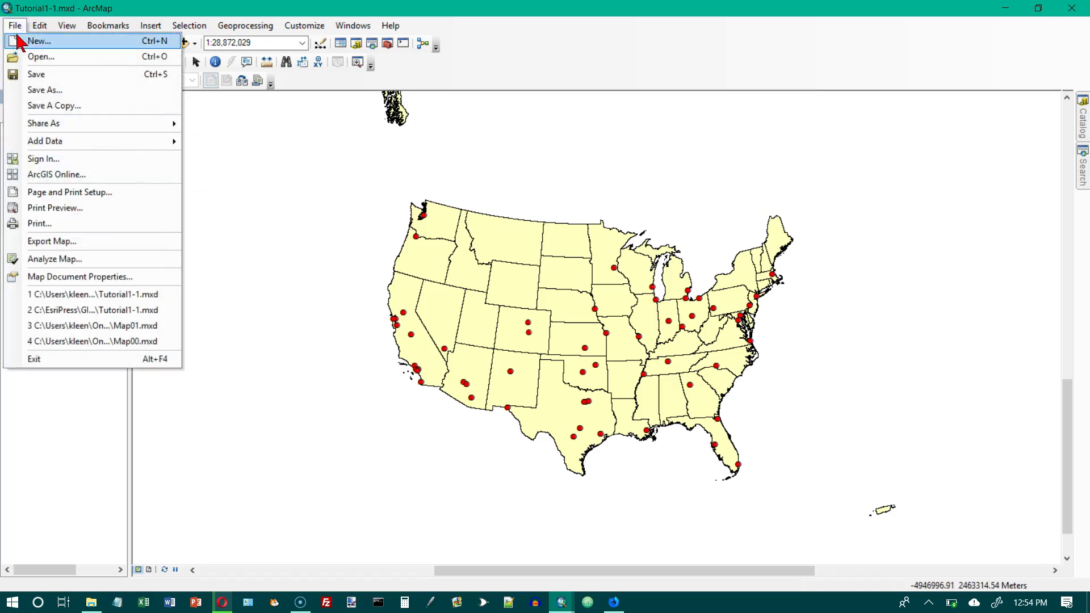
left_click(85, 277)
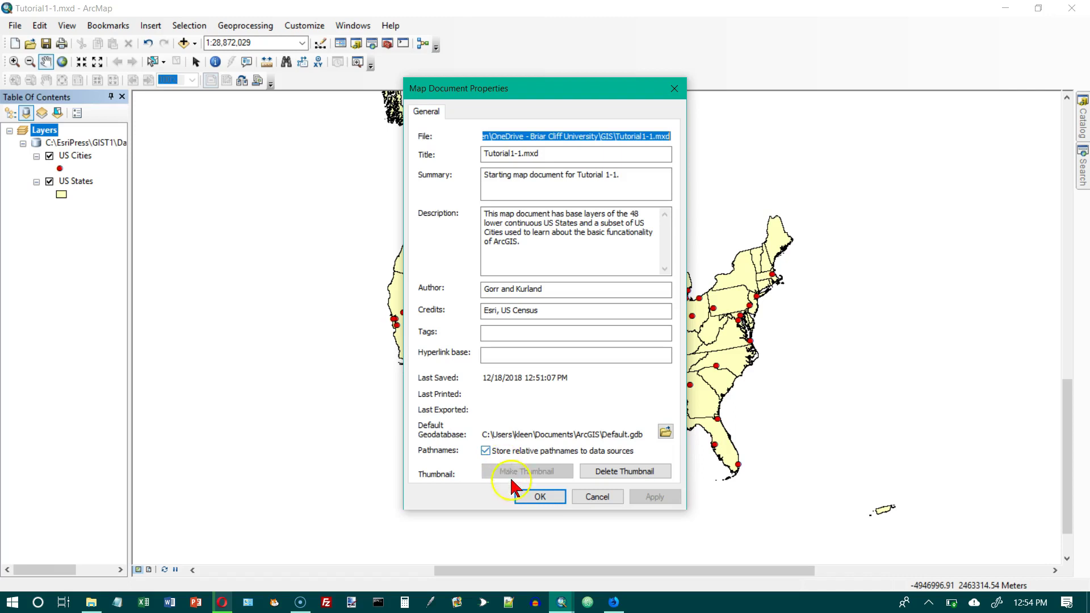
left_click(530, 498)
left_click(533, 498)
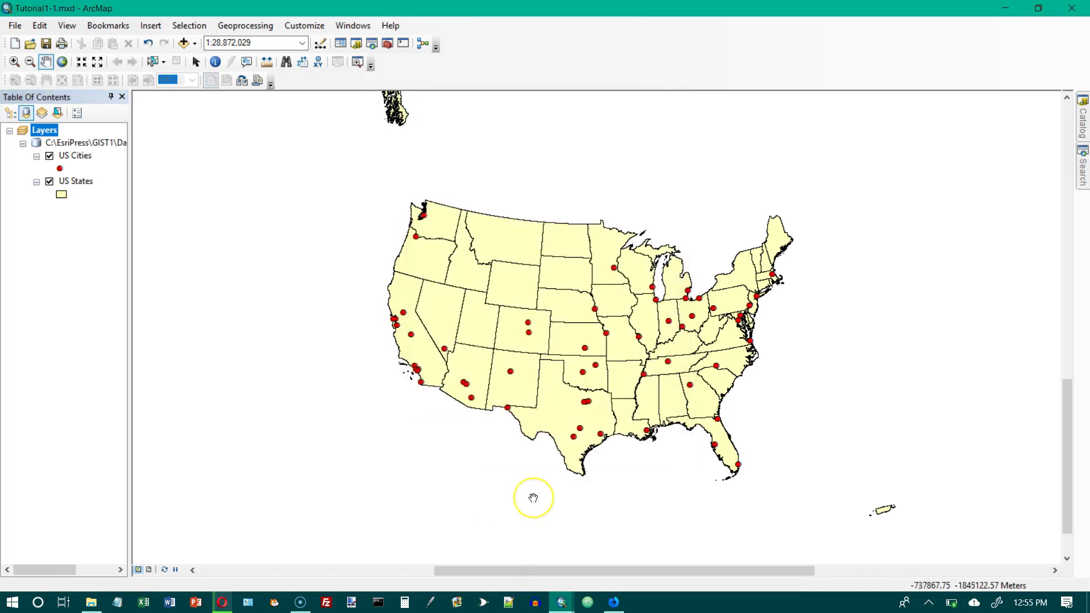
In ArcMap Options, check 'Make relative paths the default for new map documents' and confirm
left_click(557, 514)
left_click(567, 479)
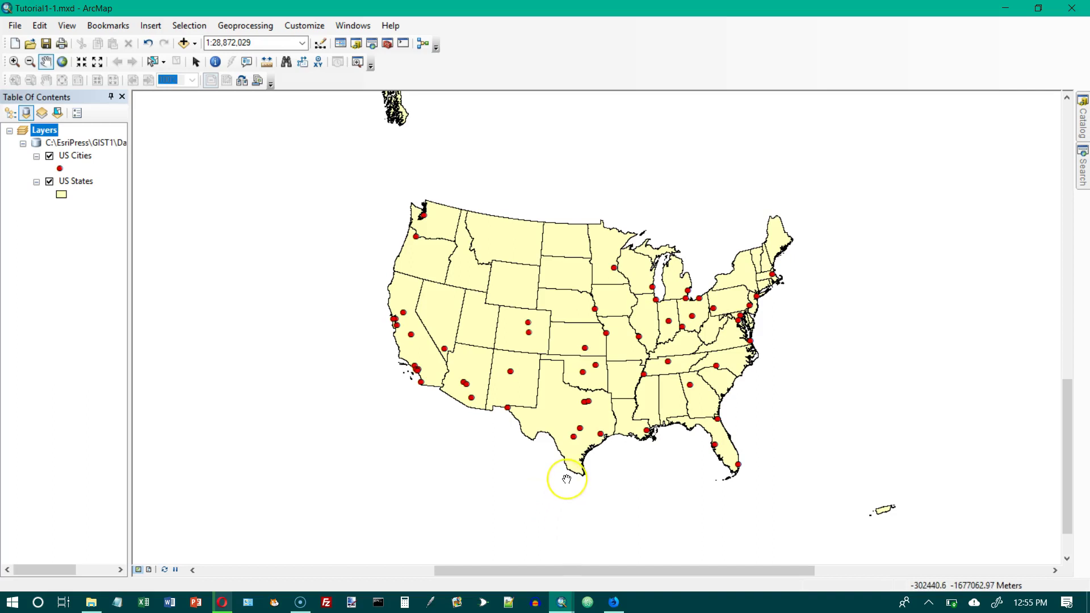
left_click(306, 25)
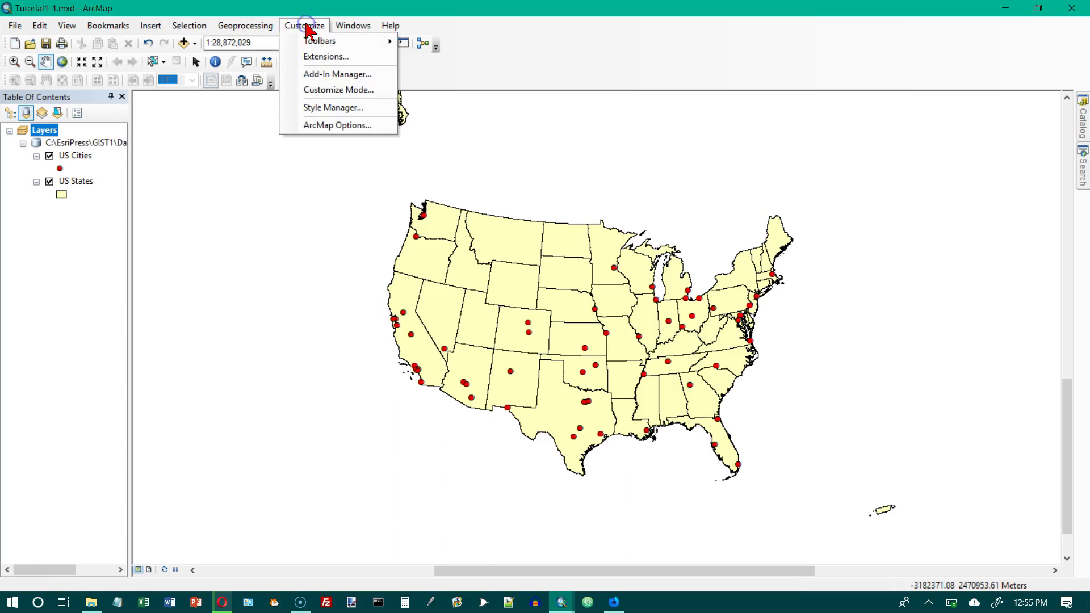
left_click(340, 125)
left_click(562, 506)
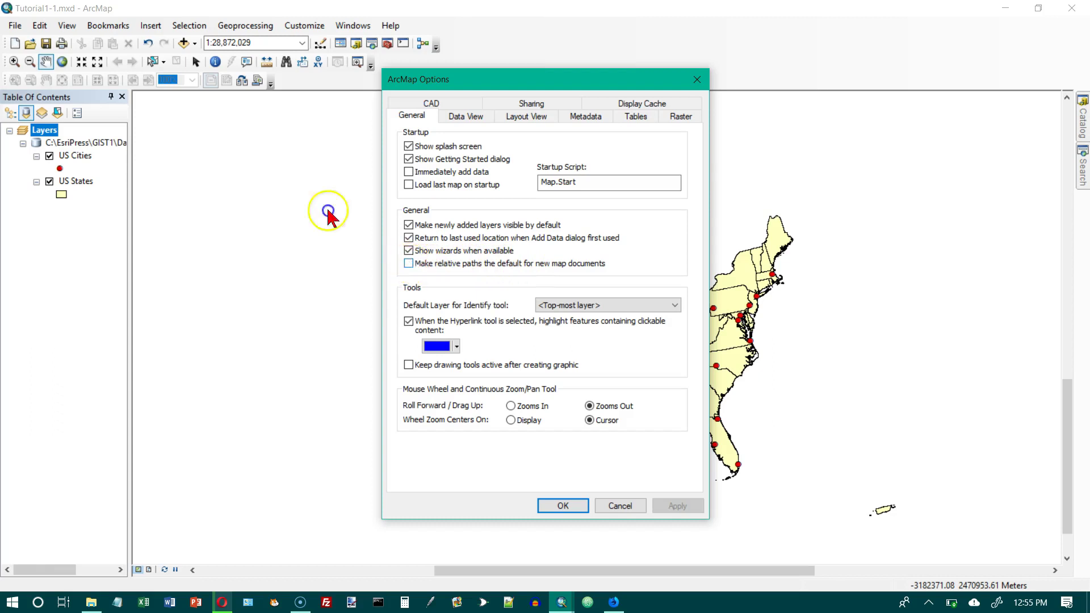
left_click(409, 263)
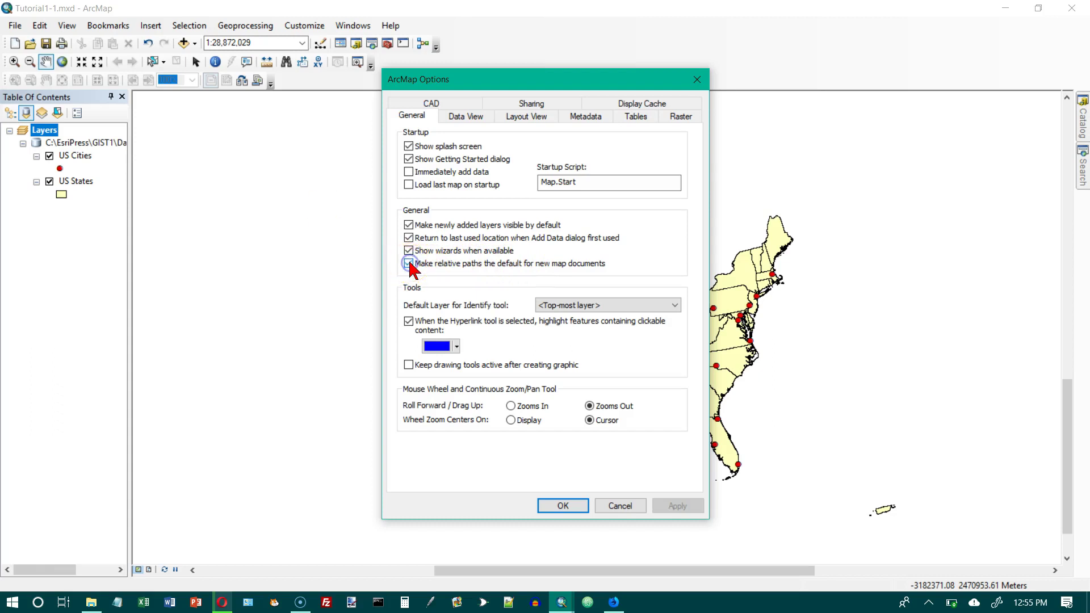
left_click(561, 507)
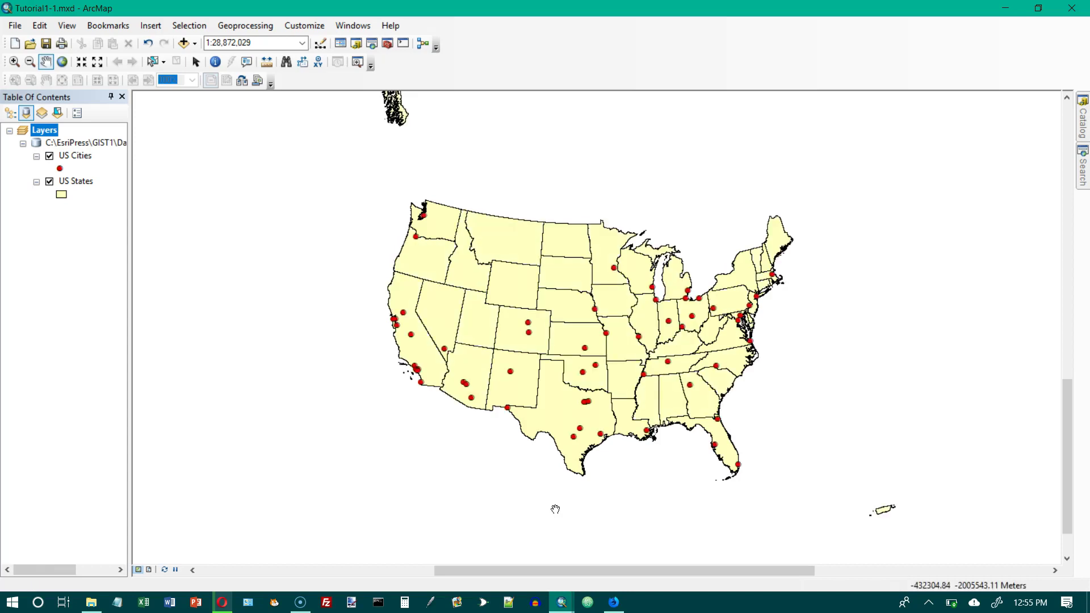
Show the Catalog window and expand GIST1's Data folder to UnitedStates.gdb
left_click(561, 516)
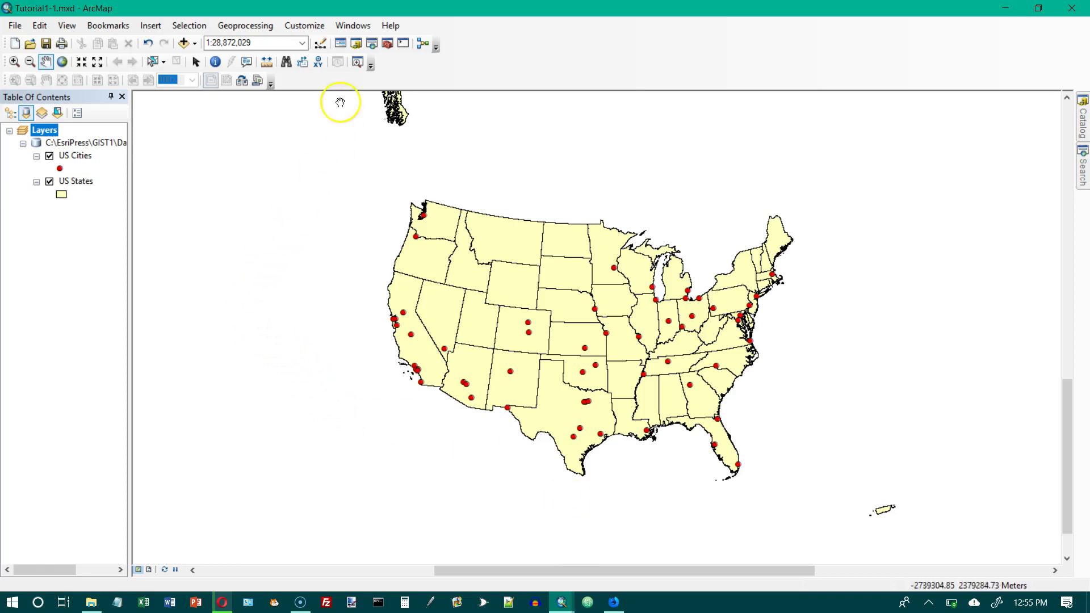
left_click(352, 26)
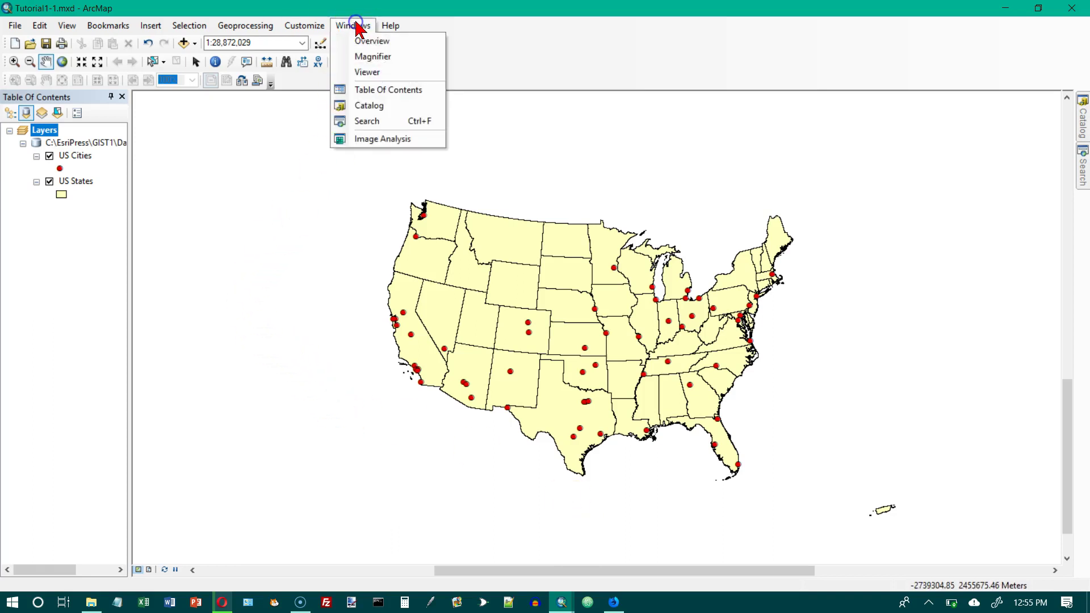
left_click(376, 107)
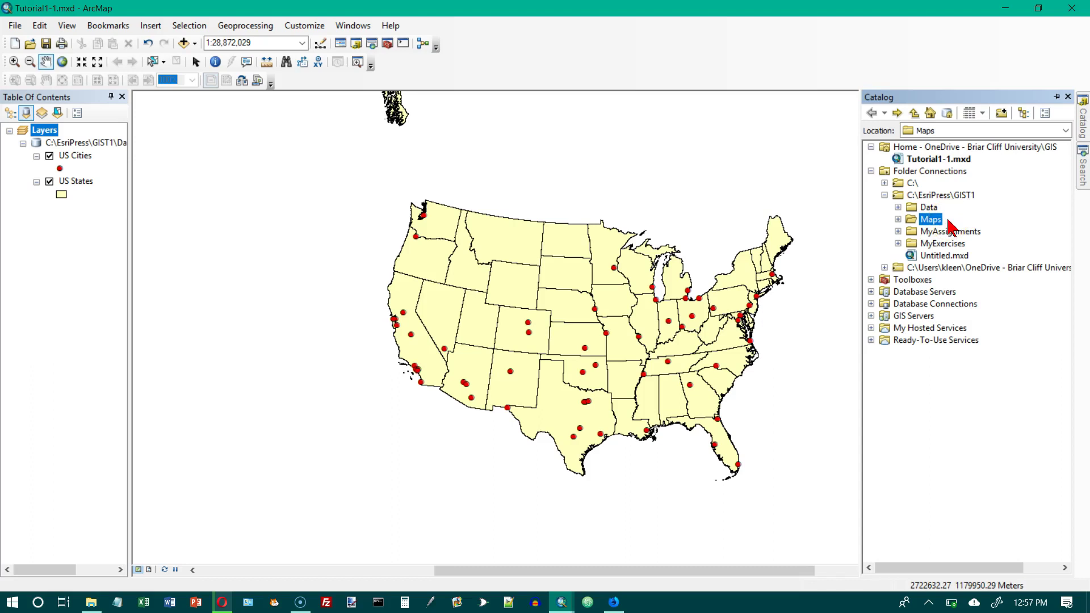
left_click(898, 207)
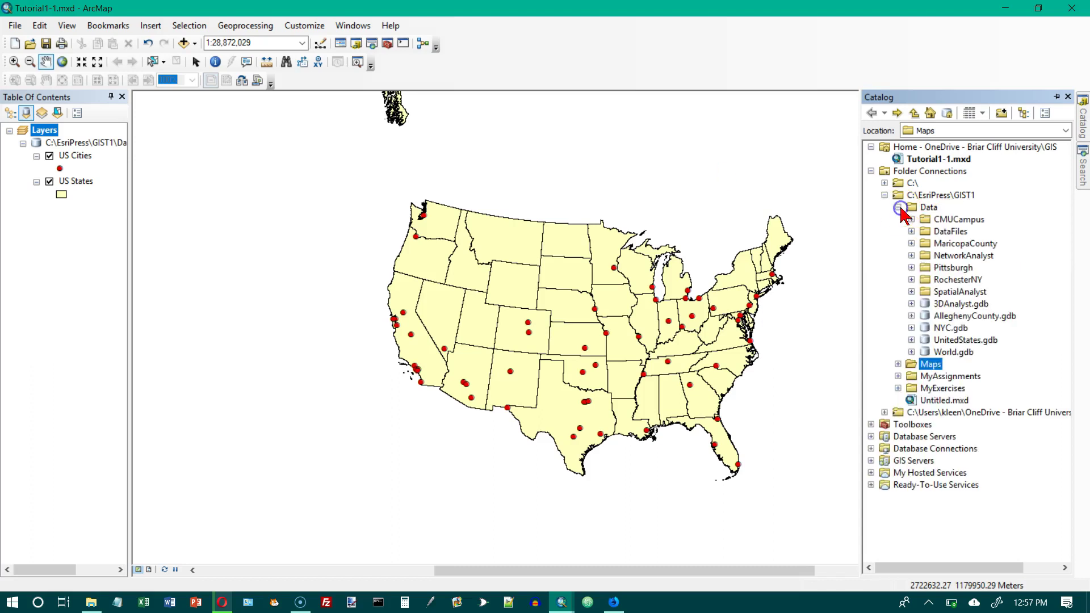
left_click_drag(965, 340, 94, 159)
Drag COCounties from UnitedStates.gdb into the Table of Contents below US Cities, closing the coordinate warning
left_click(911, 339)
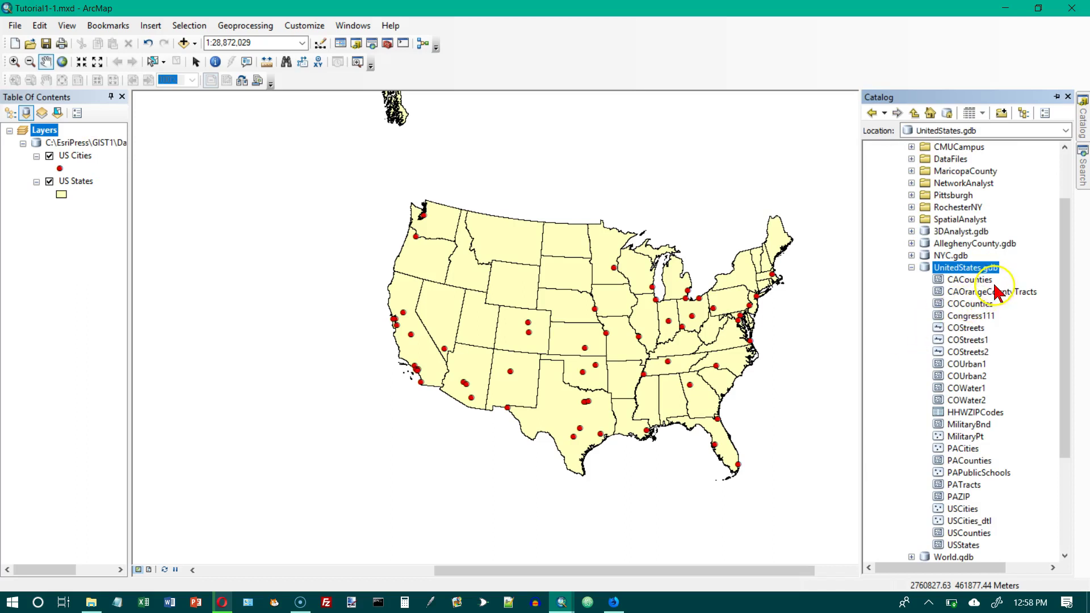
left_click(941, 307)
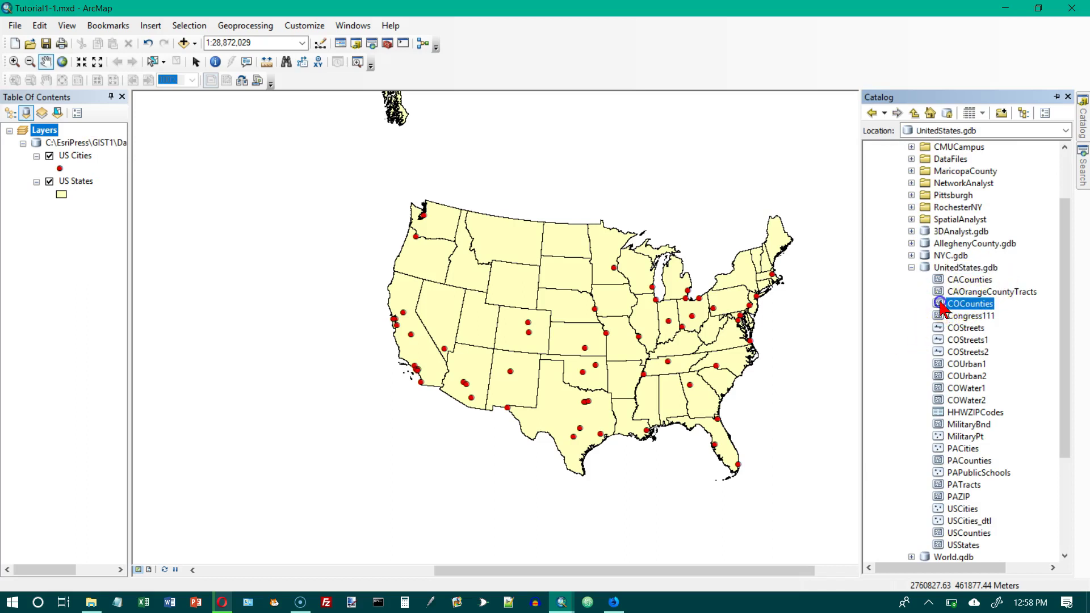
left_click_drag(941, 307, 72, 132)
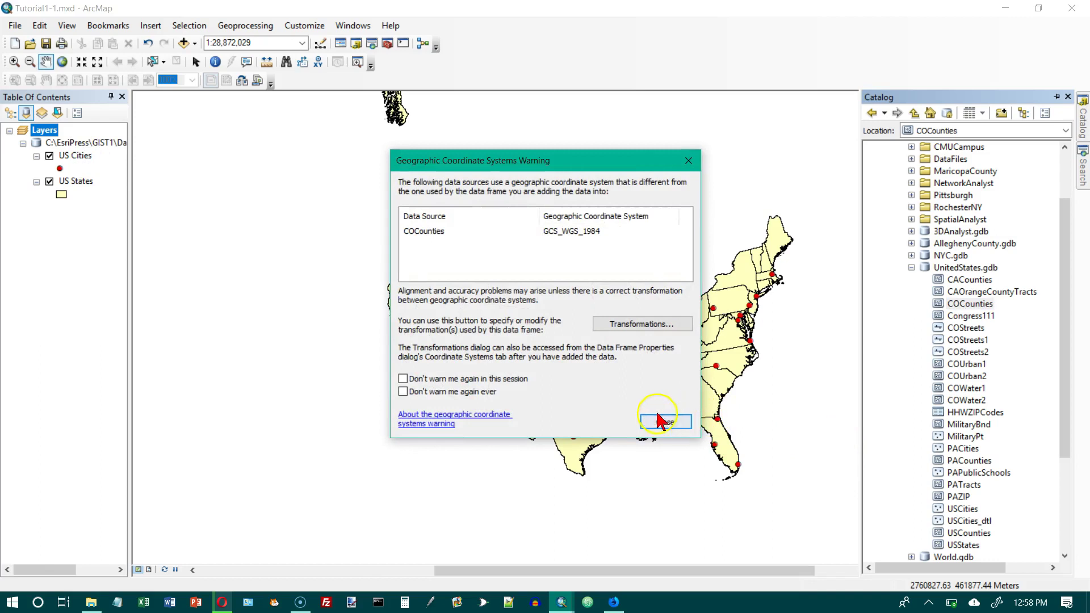
left_click(663, 421)
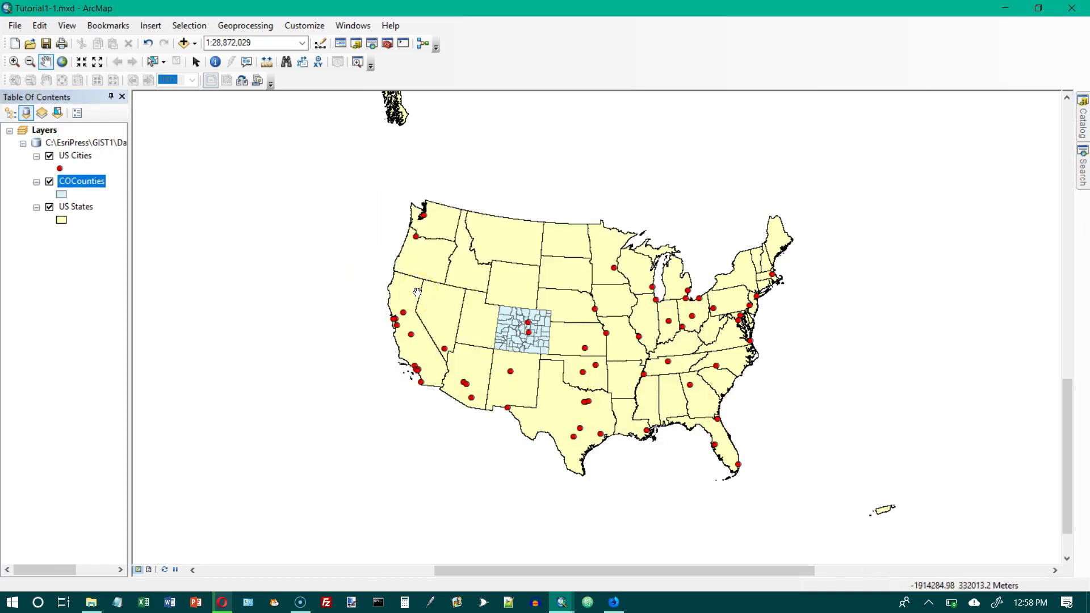
left_click(443, 318)
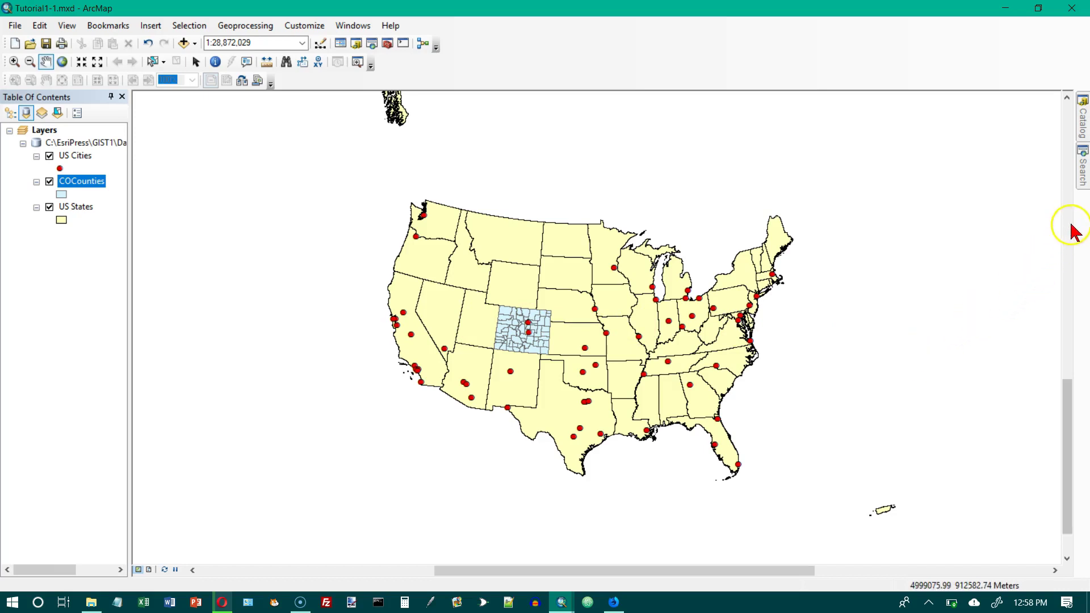
Try the Search and Catalog panels and the Auto Hide pin, then close the Catalog
left_click(1083, 170)
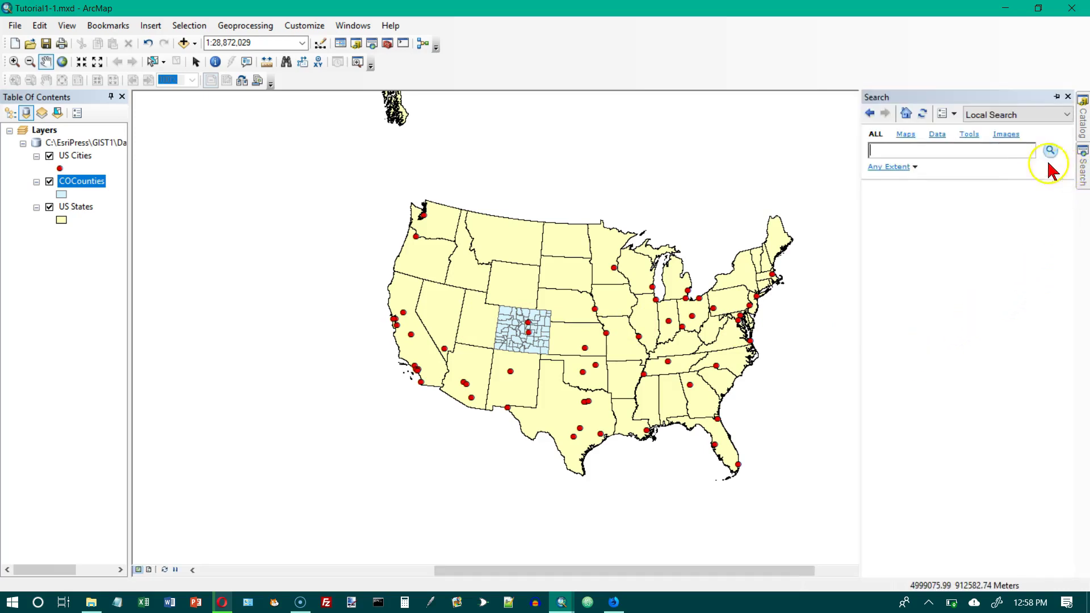
left_click(1081, 136)
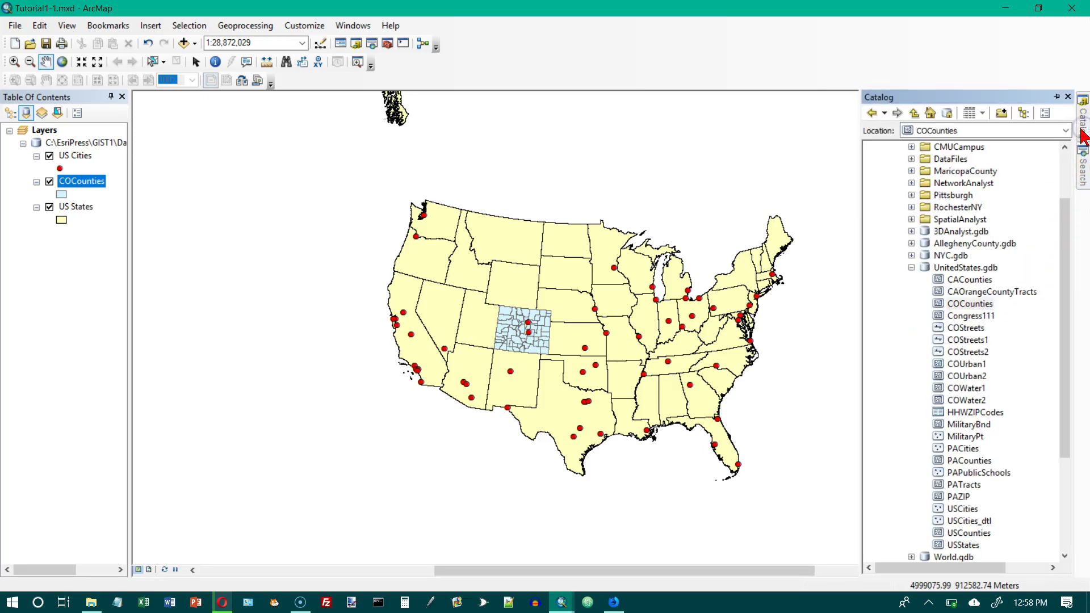
left_click(1057, 96)
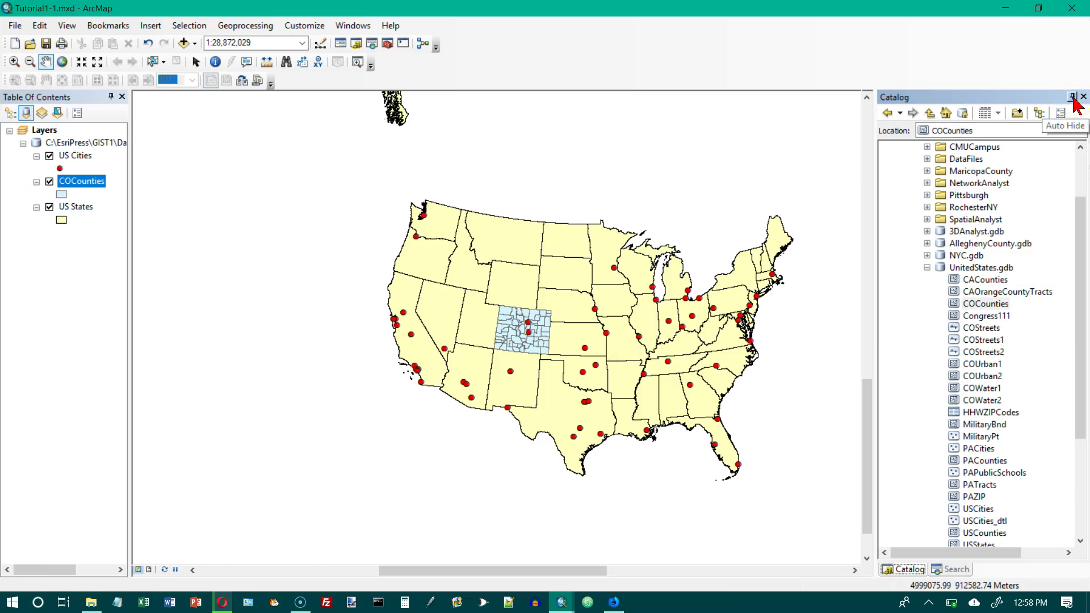
left_click(1072, 96)
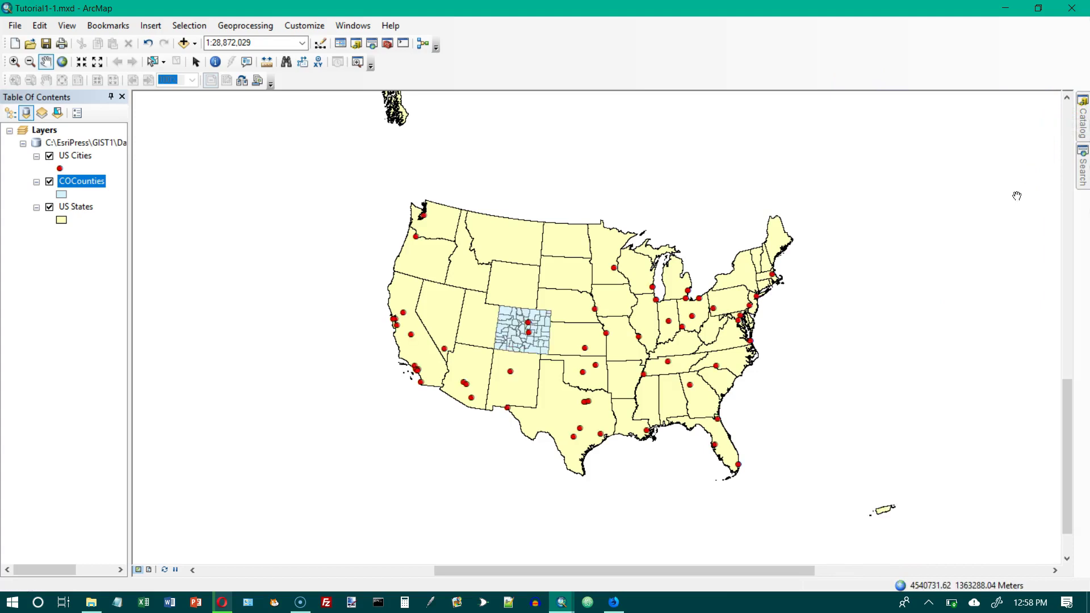
left_click(1081, 130)
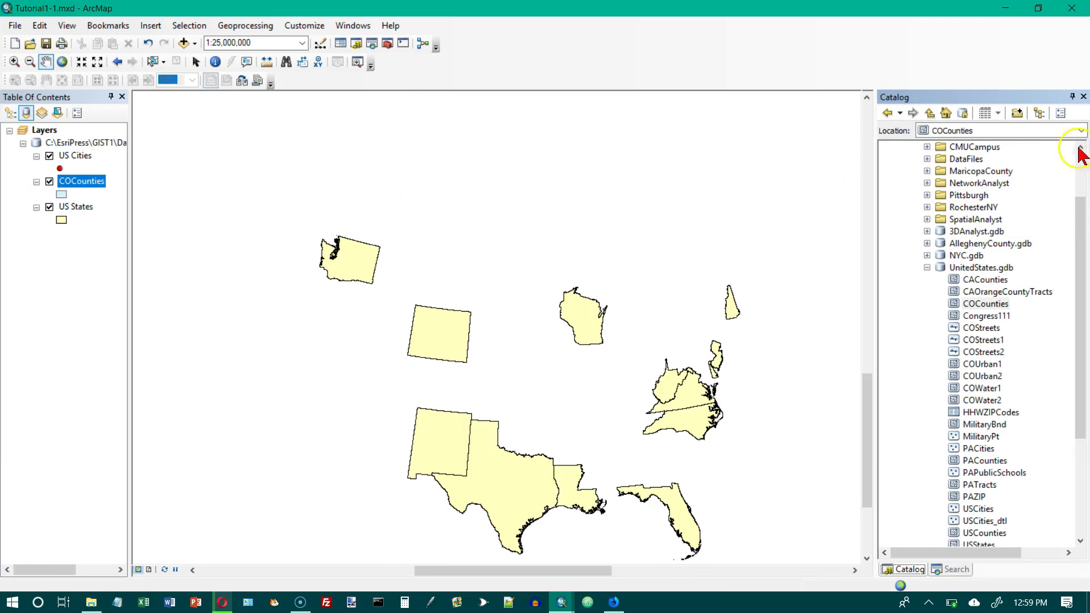
left_click(1083, 97)
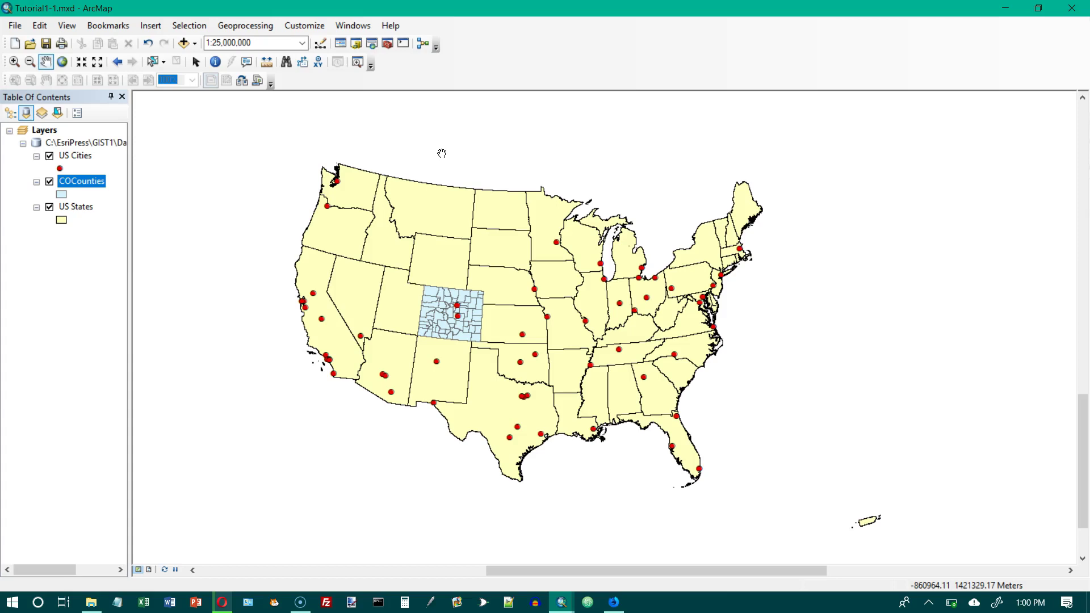
Add the COStreets feature class from UnitedStates.gdb with Add Data
left_click(440, 164)
left_click(440, 161)
left_click(438, 144)
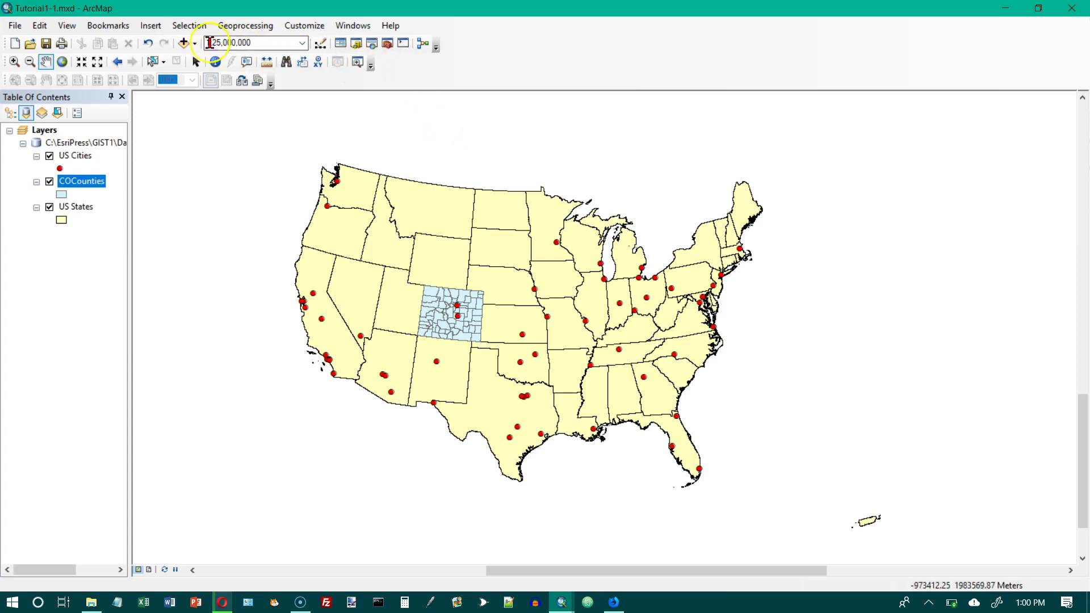
left_click(183, 42)
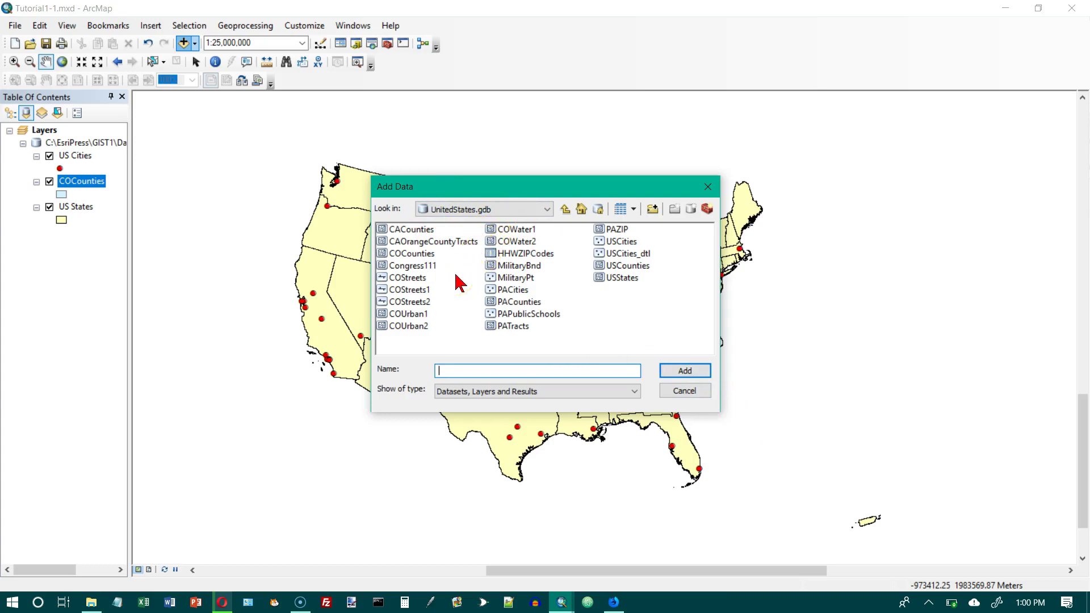
left_click(404, 278)
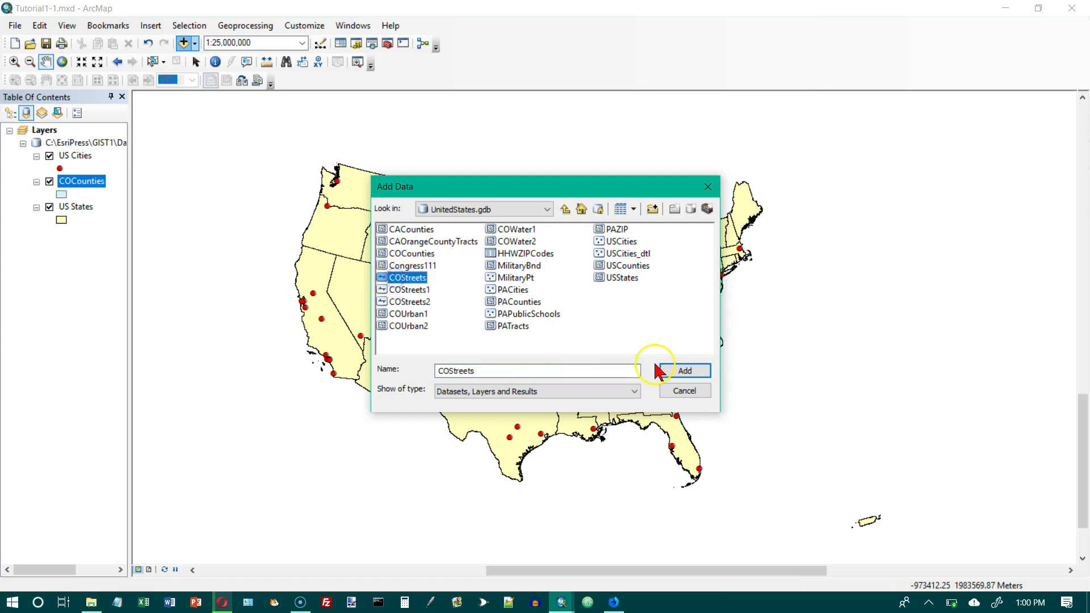
left_click(684, 370)
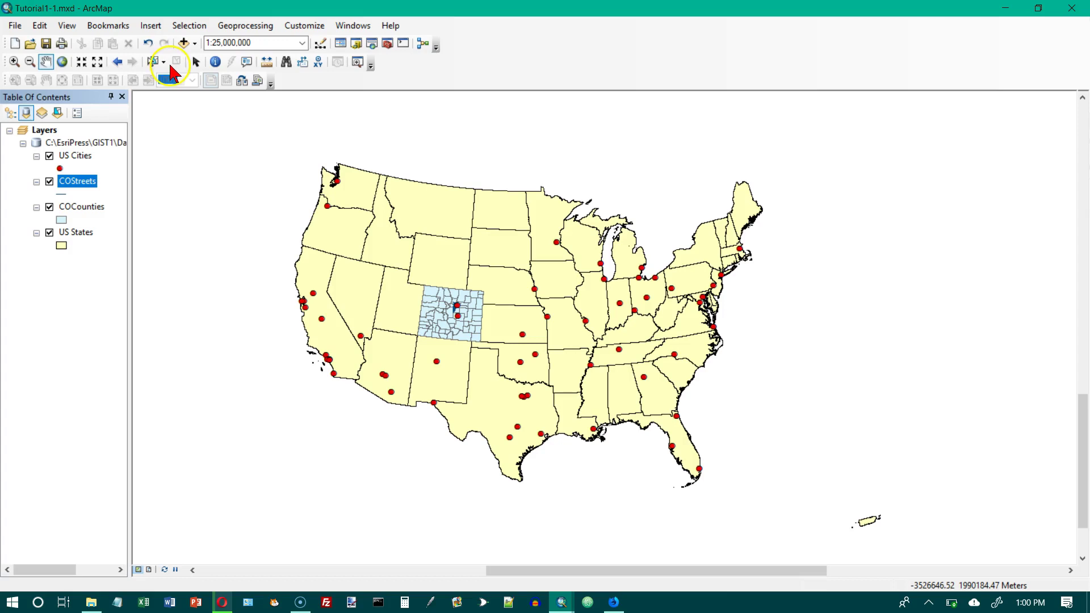
Zoom in with boxes onto the Colorado street network for a close look
left_click(15, 62)
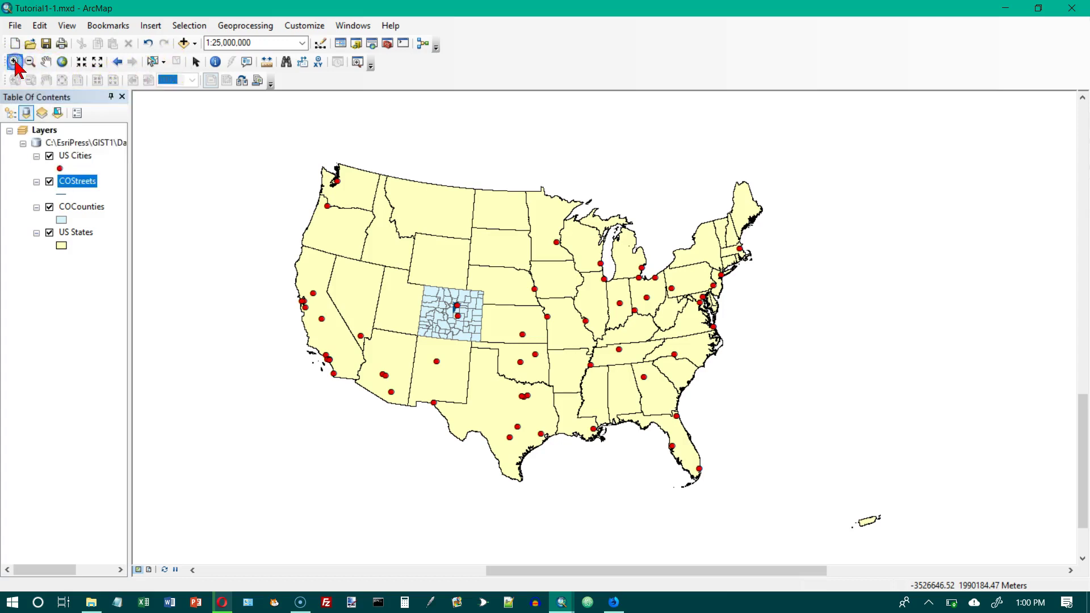
left_click(444, 299)
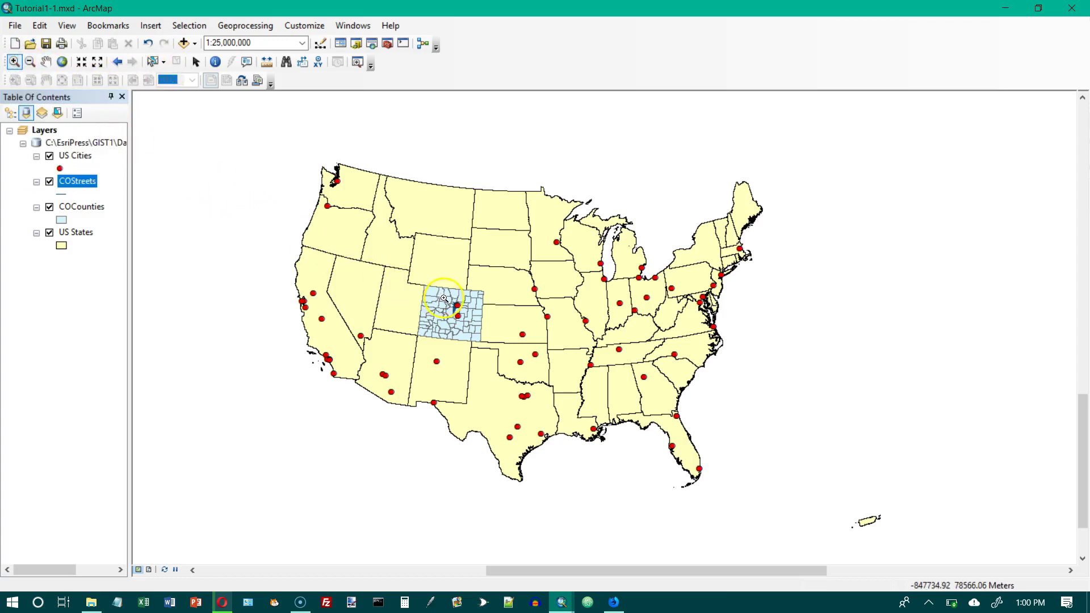
left_click_drag(444, 298, 465, 318)
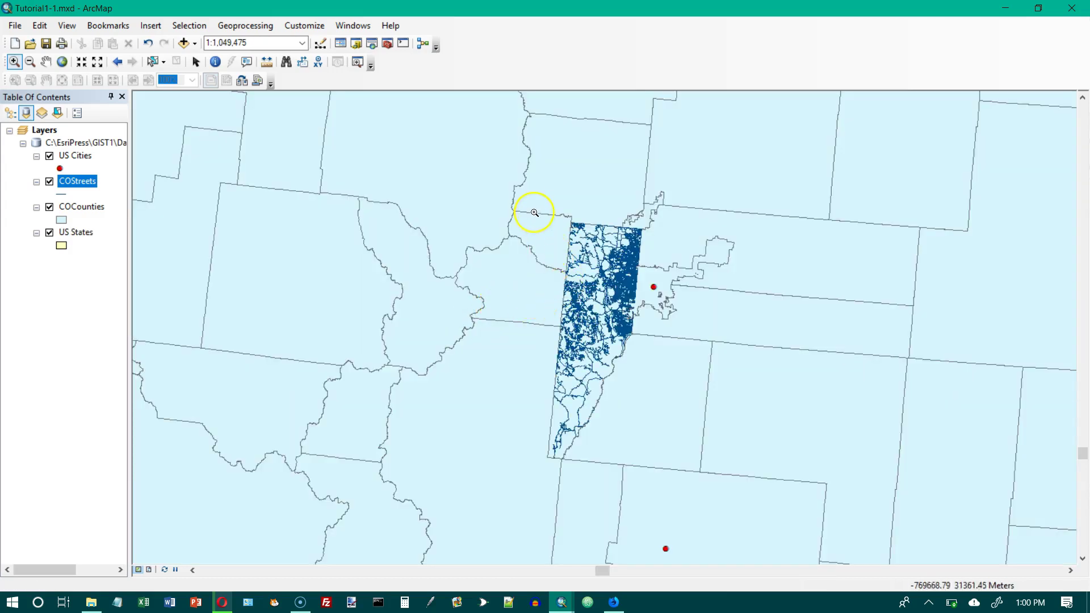
left_click_drag(534, 208, 703, 473)
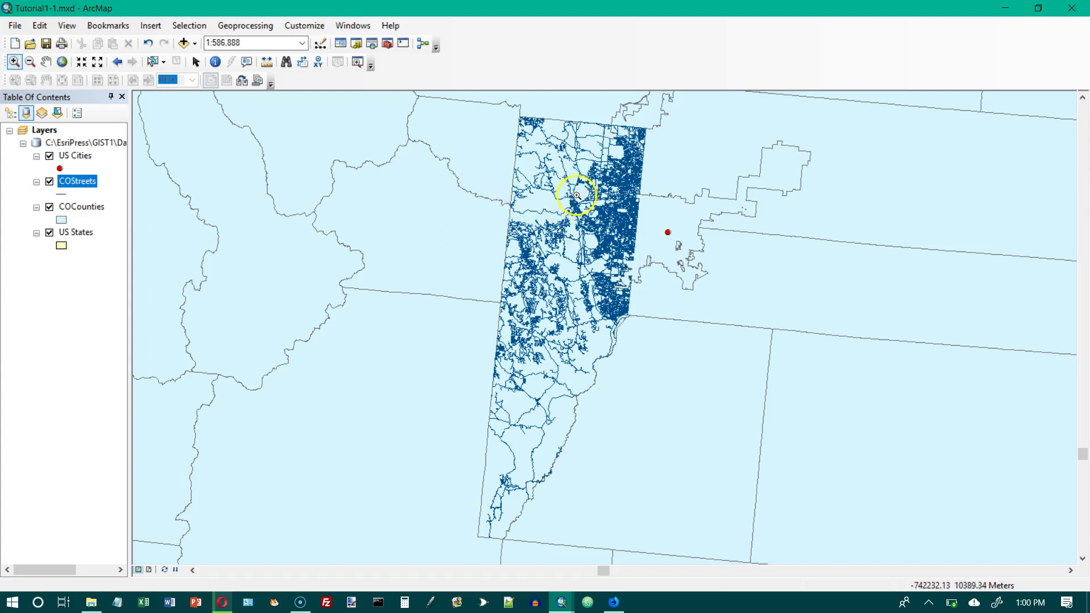
left_click_drag(638, 258, 650, 263)
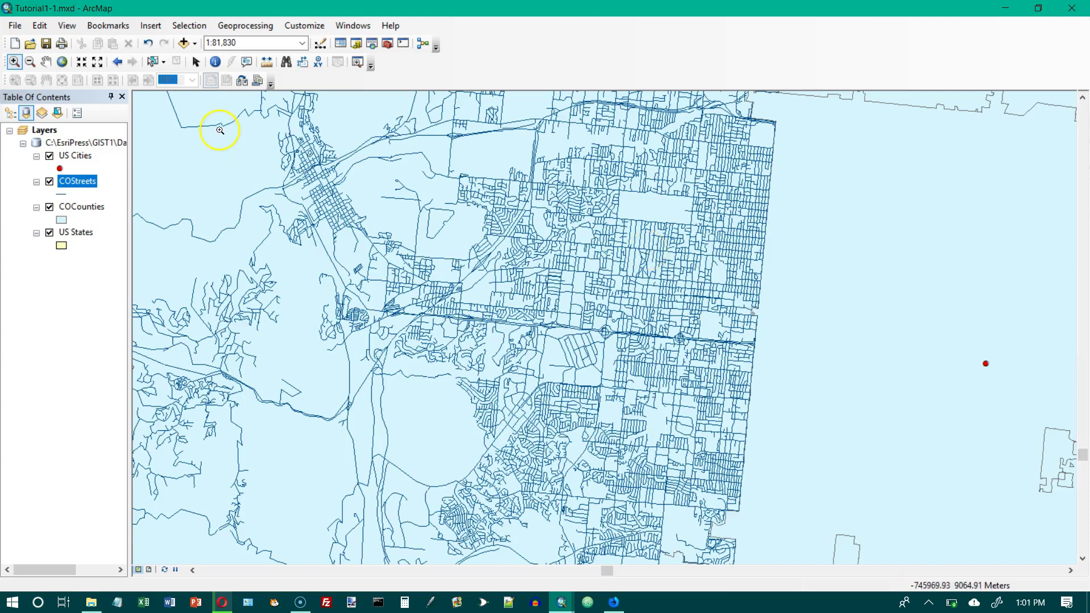
Return to full extent, then box-zoom onto the contiguous United States
left_click(61, 63)
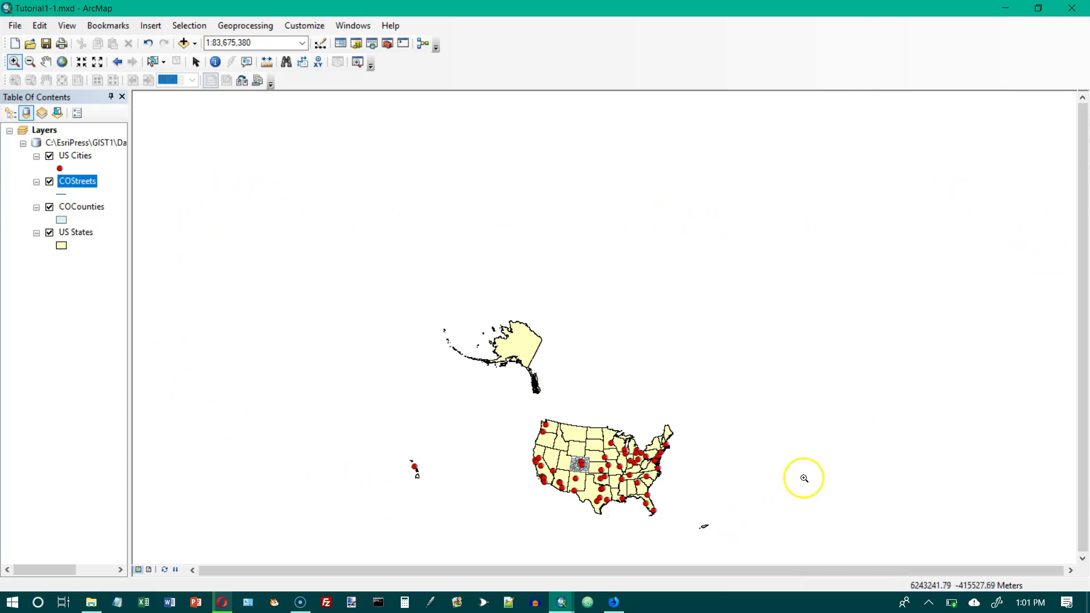
left_click(23, 66)
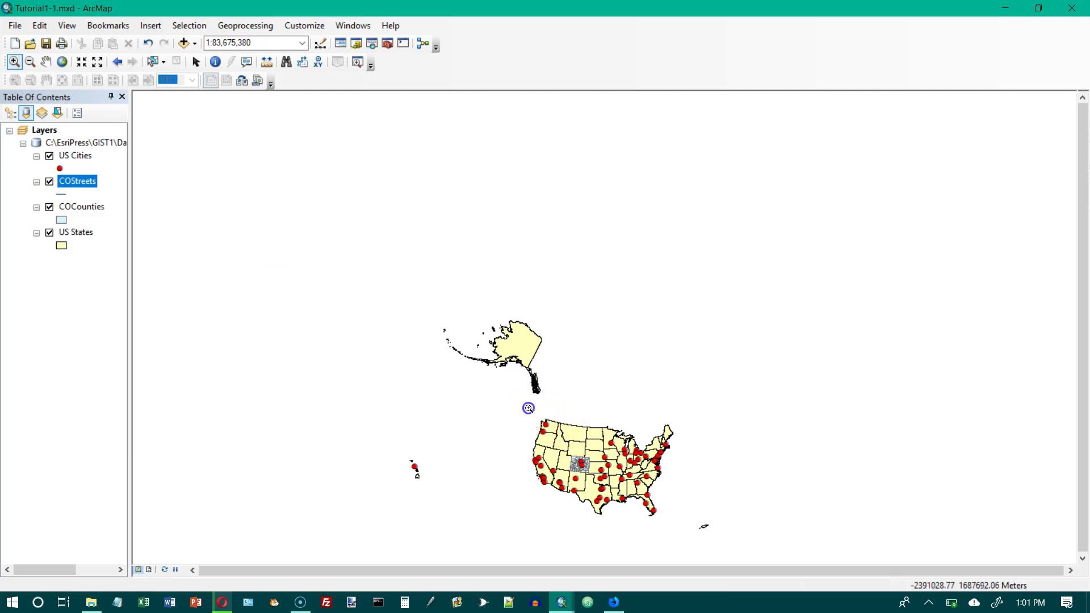
left_click_drag(528, 408, 688, 522)
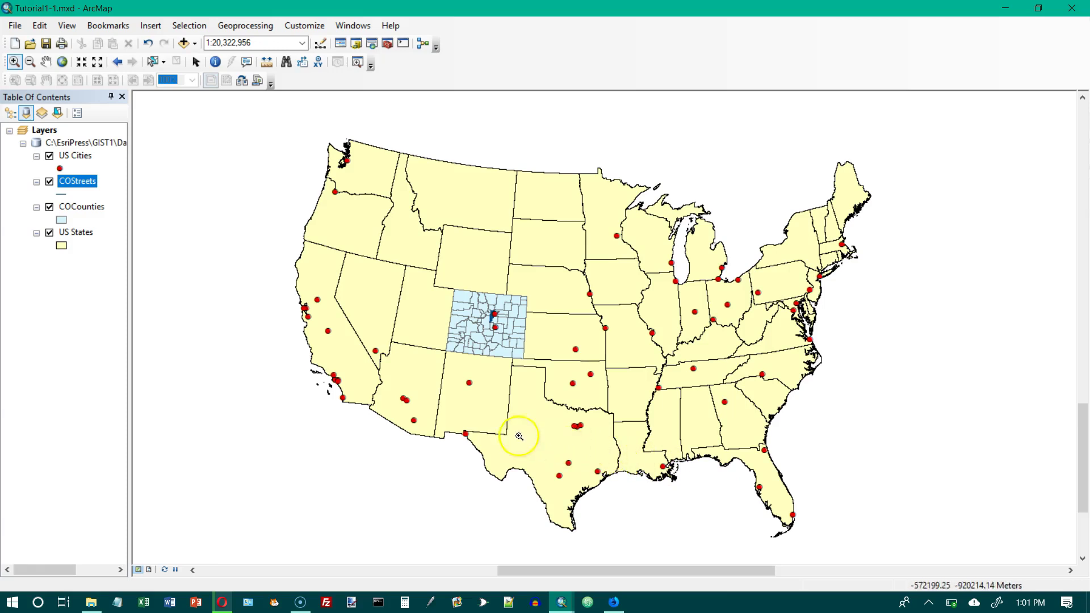
List layers by drawing order and move US Cities below US States
left_click(10, 114)
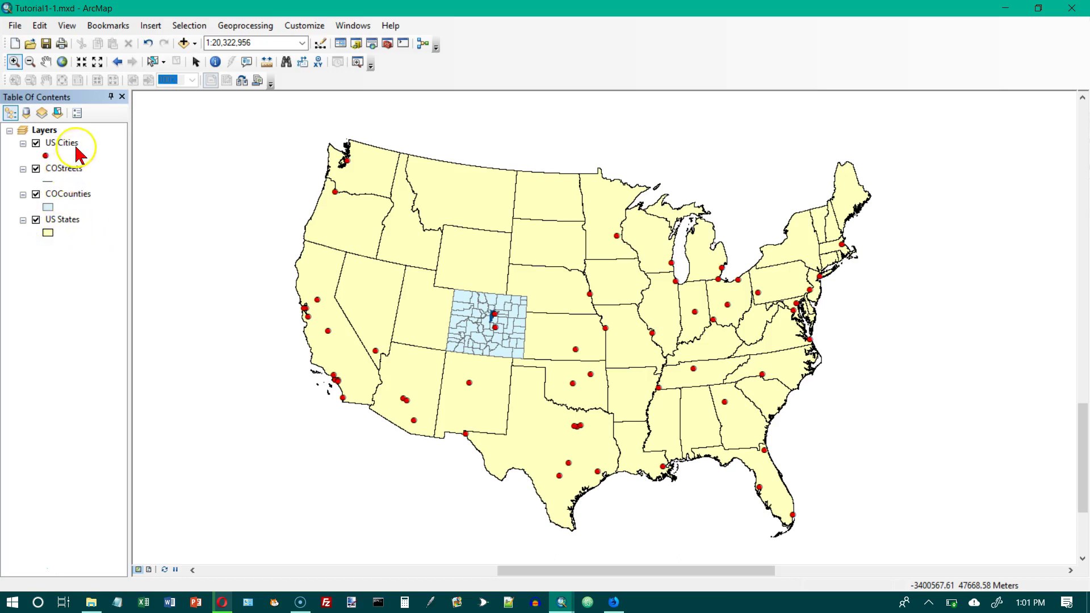
left_click_drag(67, 147, 65, 235)
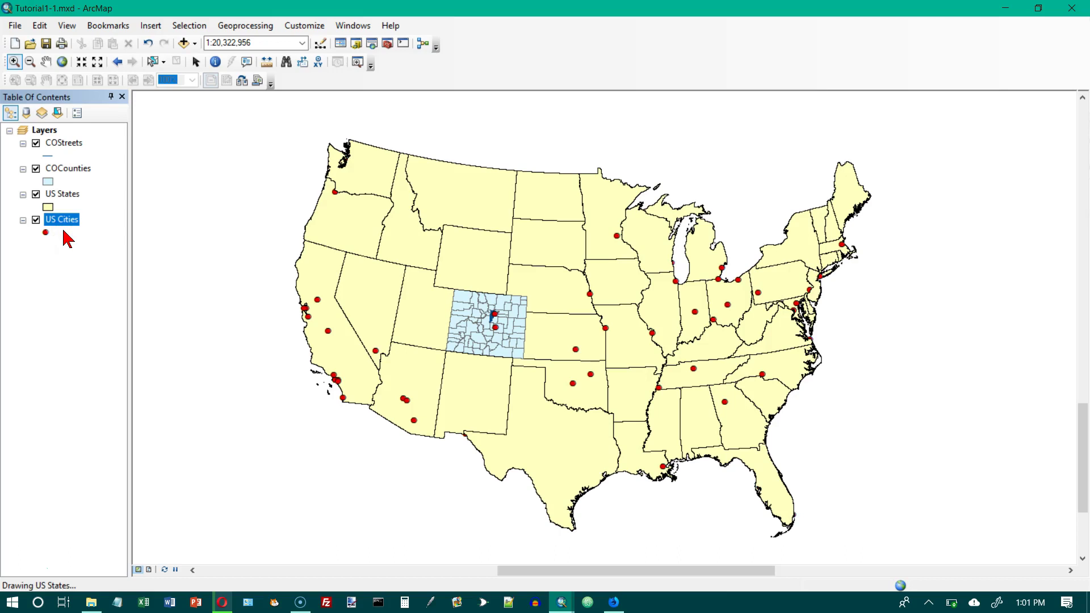
left_click(72, 230)
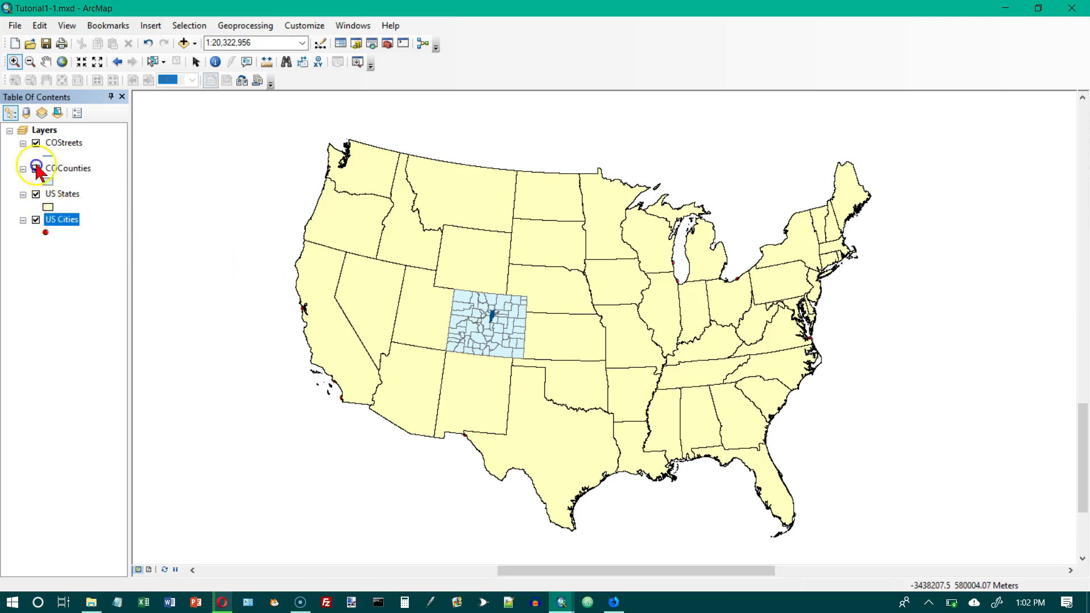
Change the US States fill symbol to Hollow
left_click(47, 206)
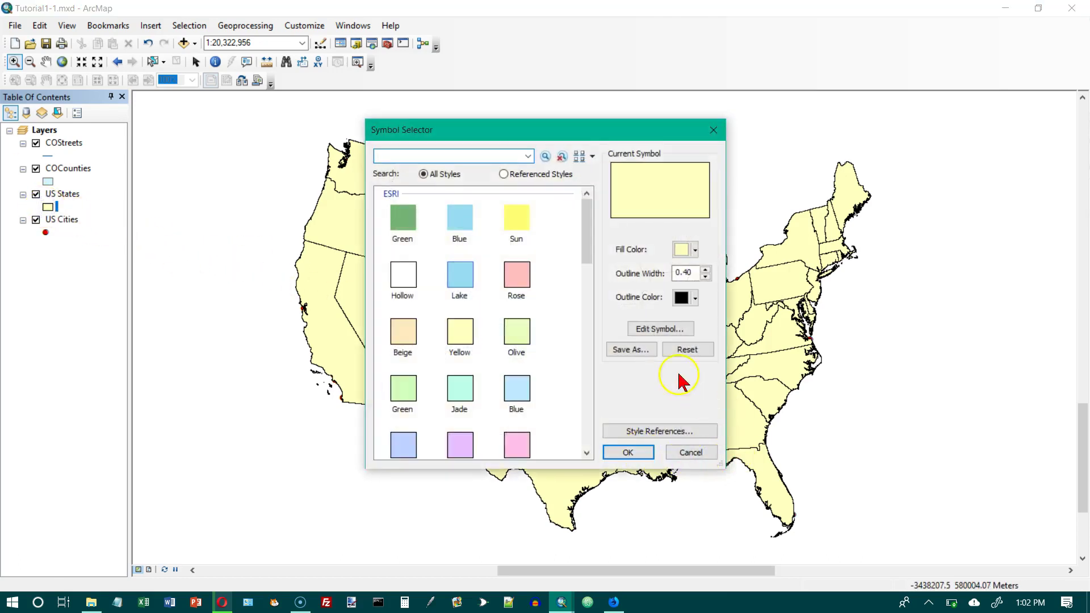
left_click(404, 276)
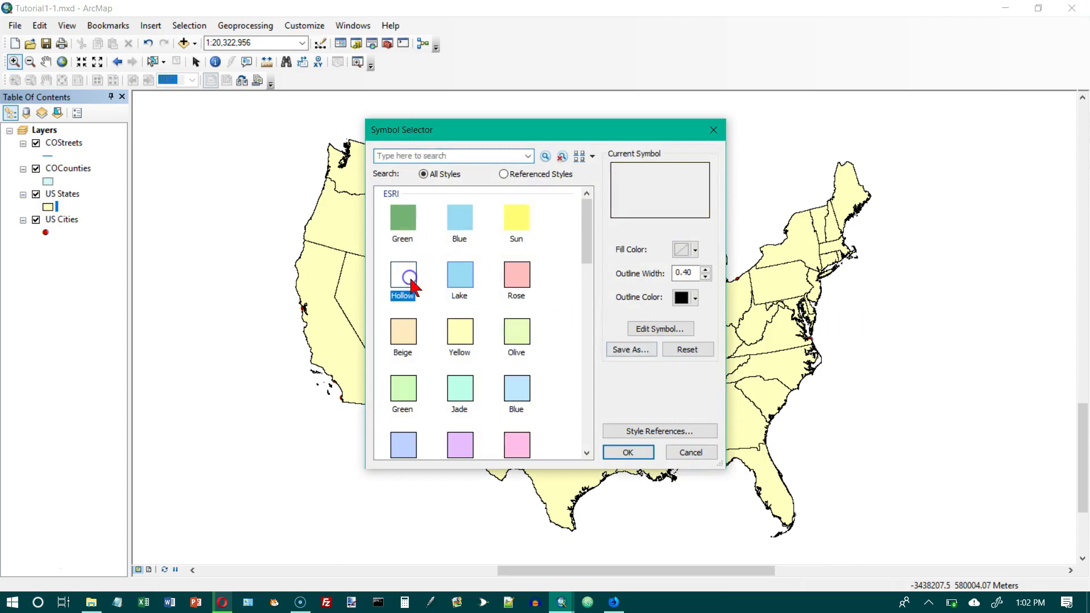
left_click(625, 452)
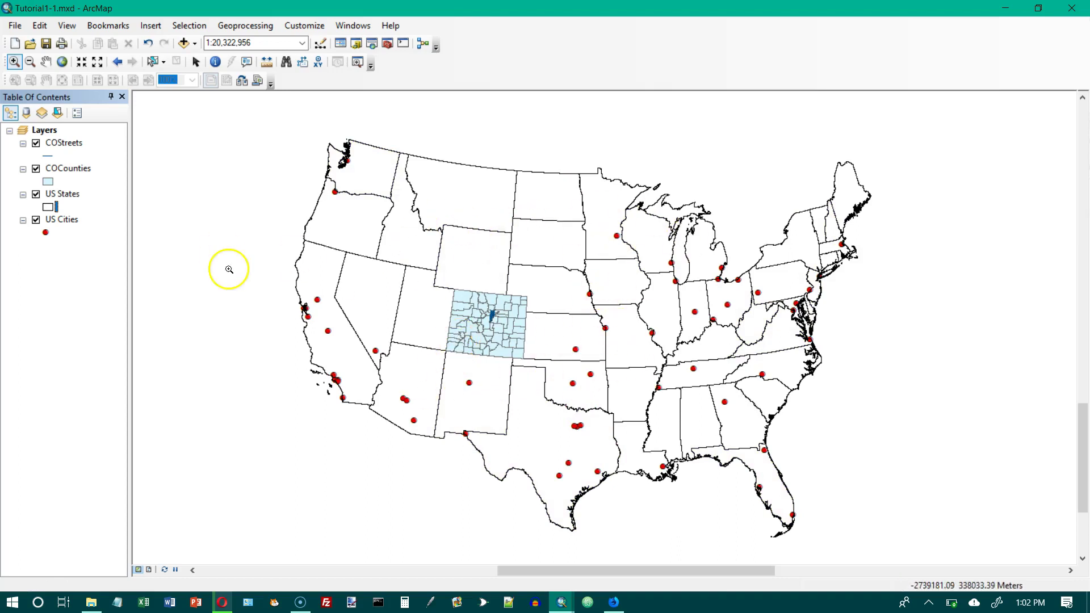
Restore the Yellow fill on US States and move US Cities back to the top of the drawing order
left_click(48, 208)
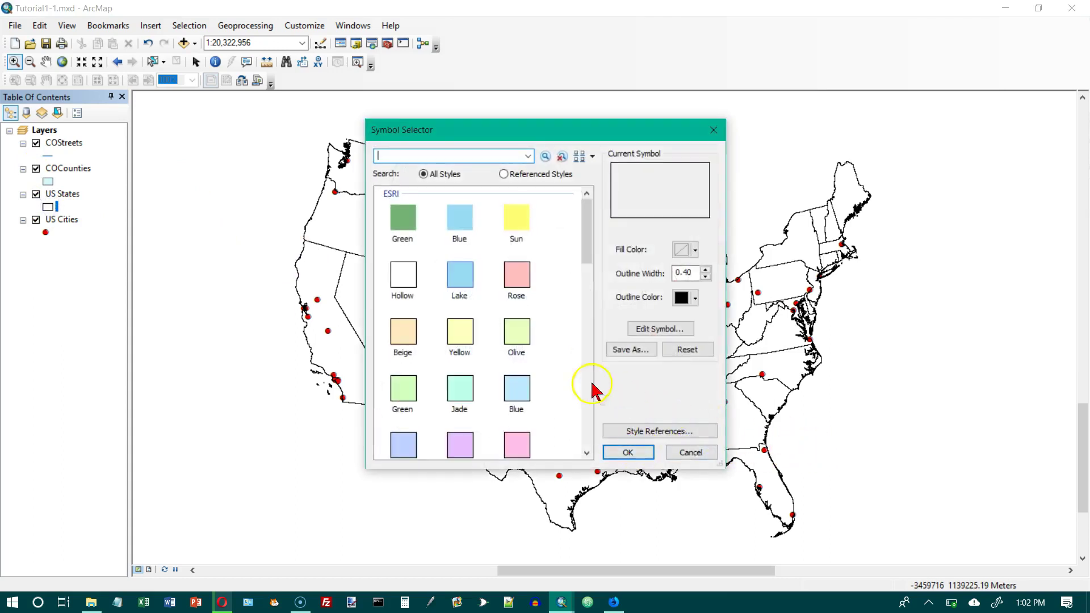
left_click(462, 338)
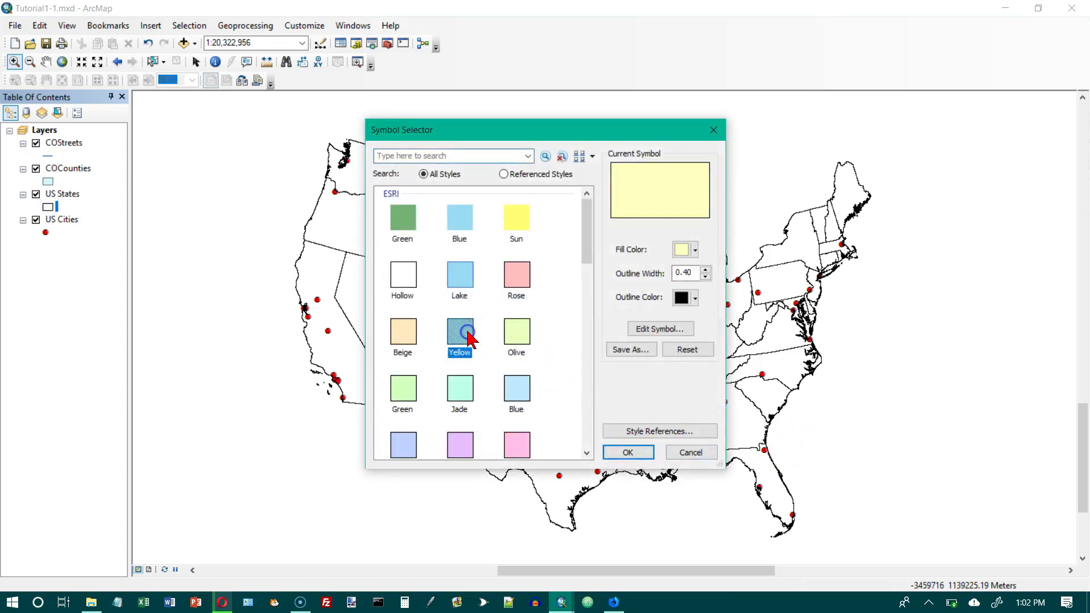
left_click(629, 453)
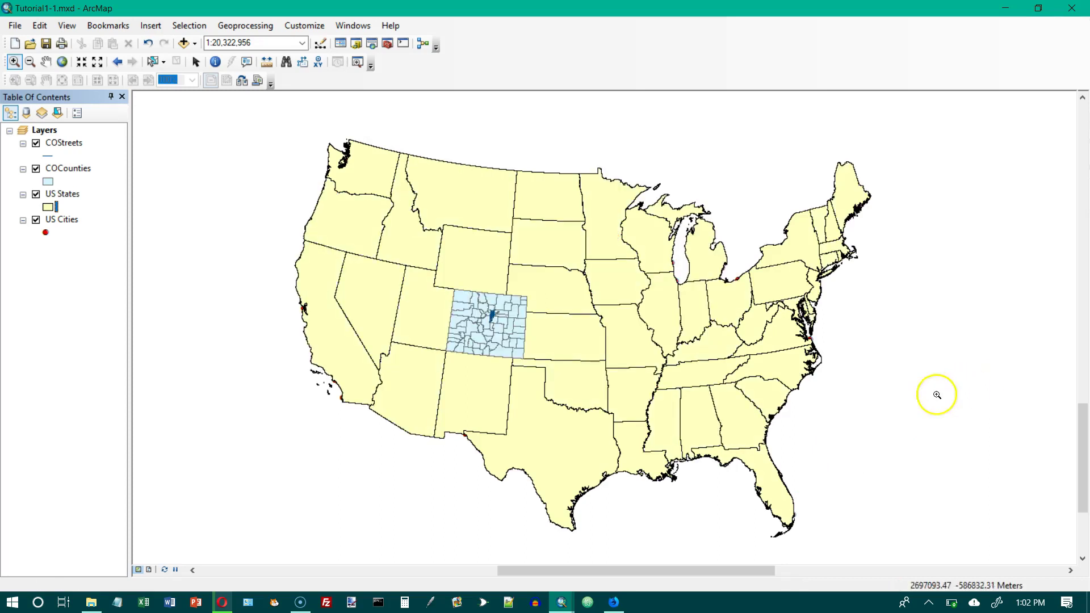
left_click_drag(61, 222, 60, 139)
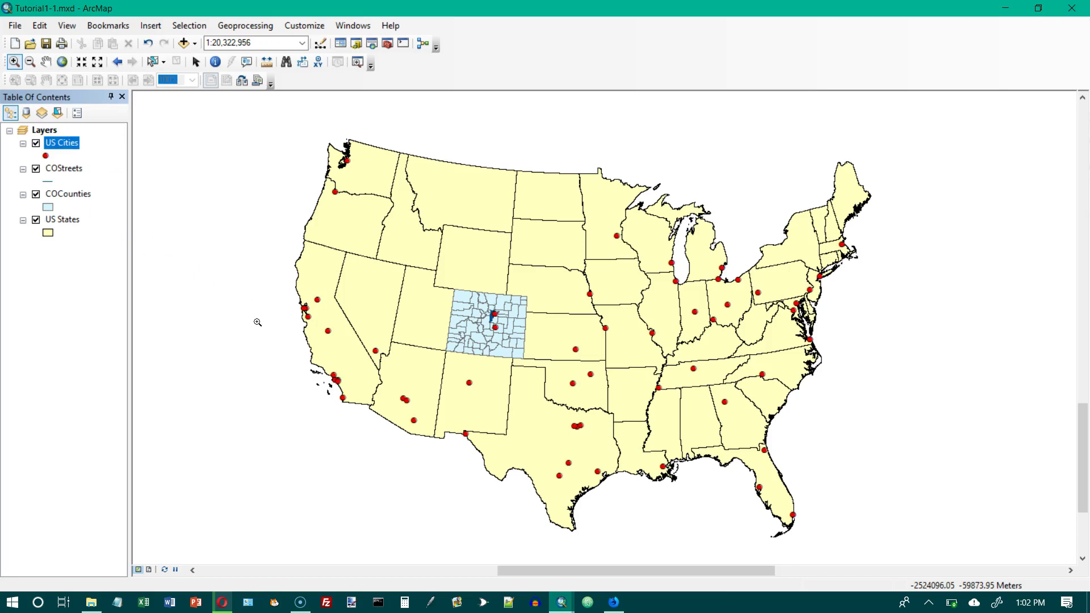
left_click_drag(306, 362, 322, 359)
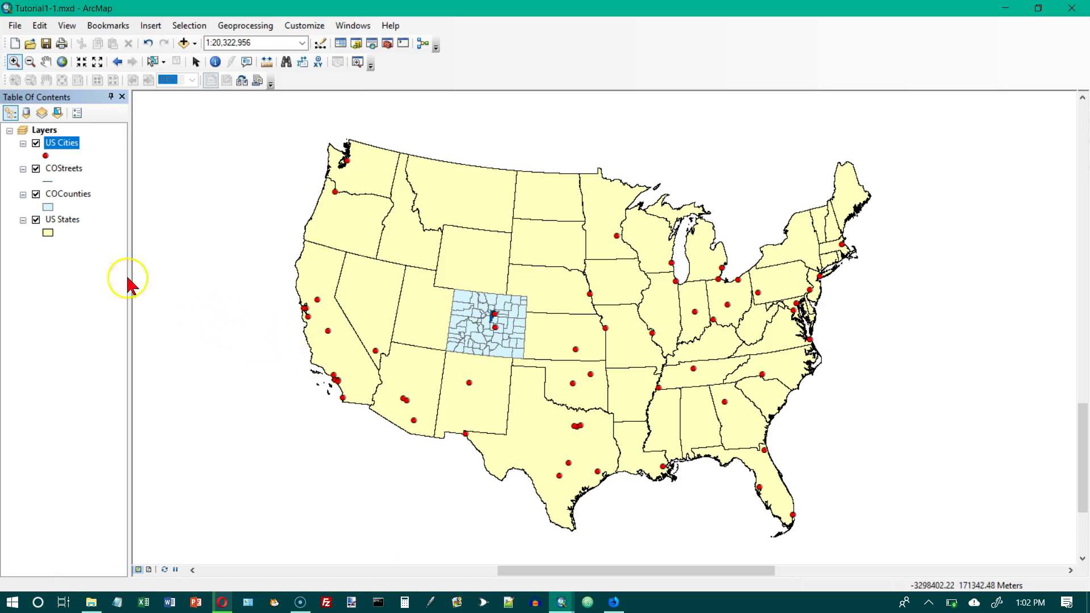
Set the COCounties symbol's fill color to Tarragon Green
left_click(48, 208)
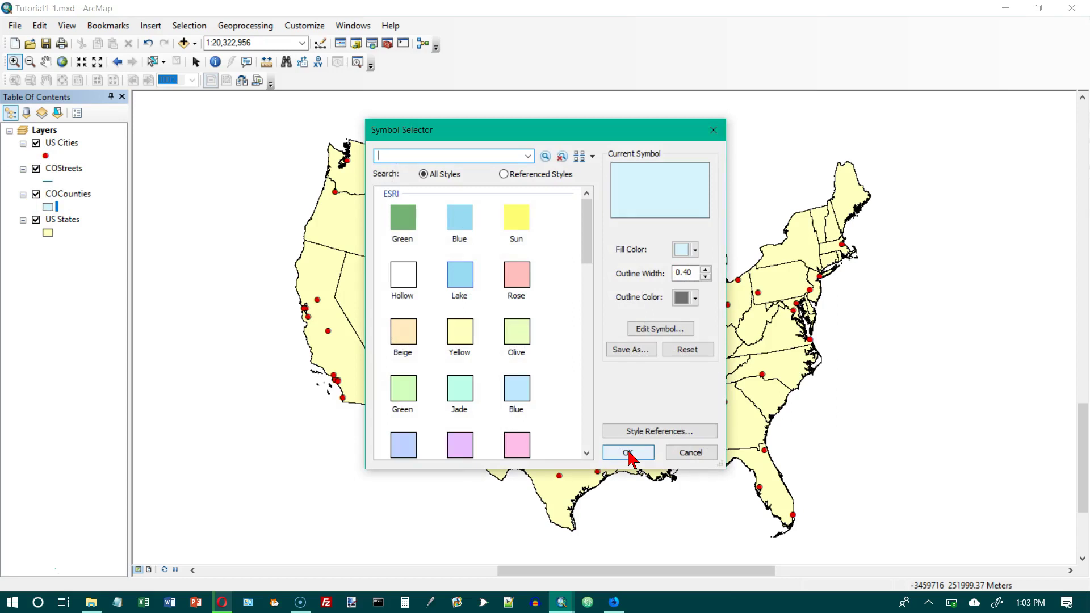
left_click(696, 250)
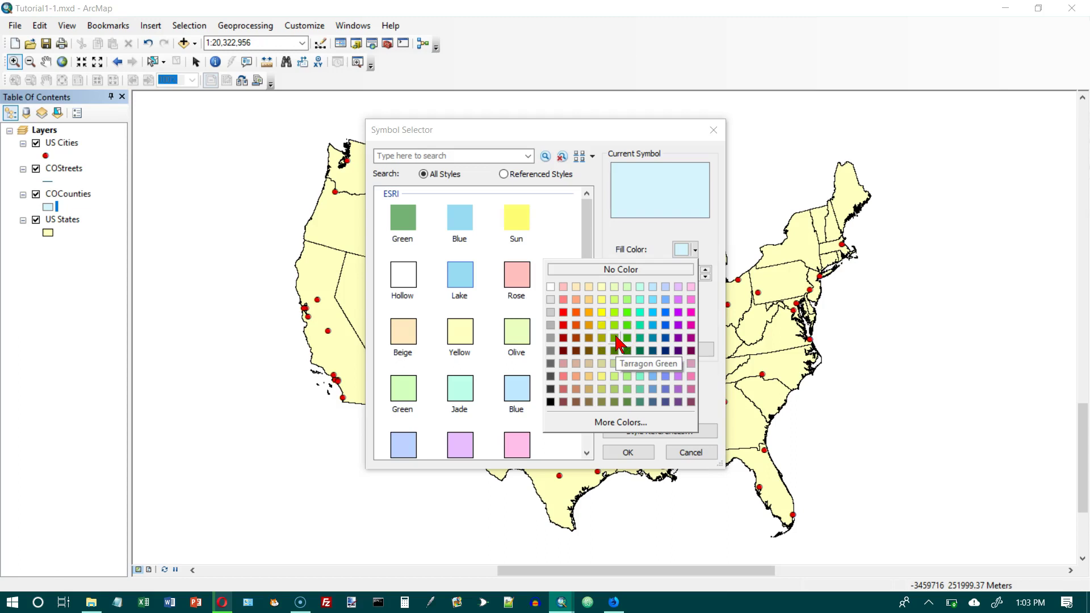
left_click(615, 337)
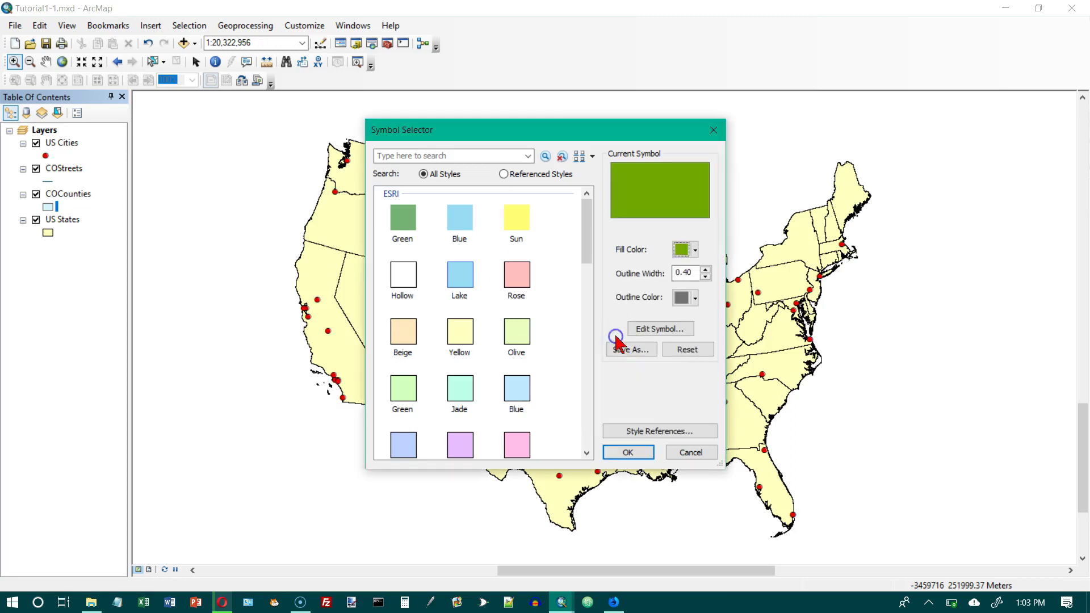
left_click(628, 455)
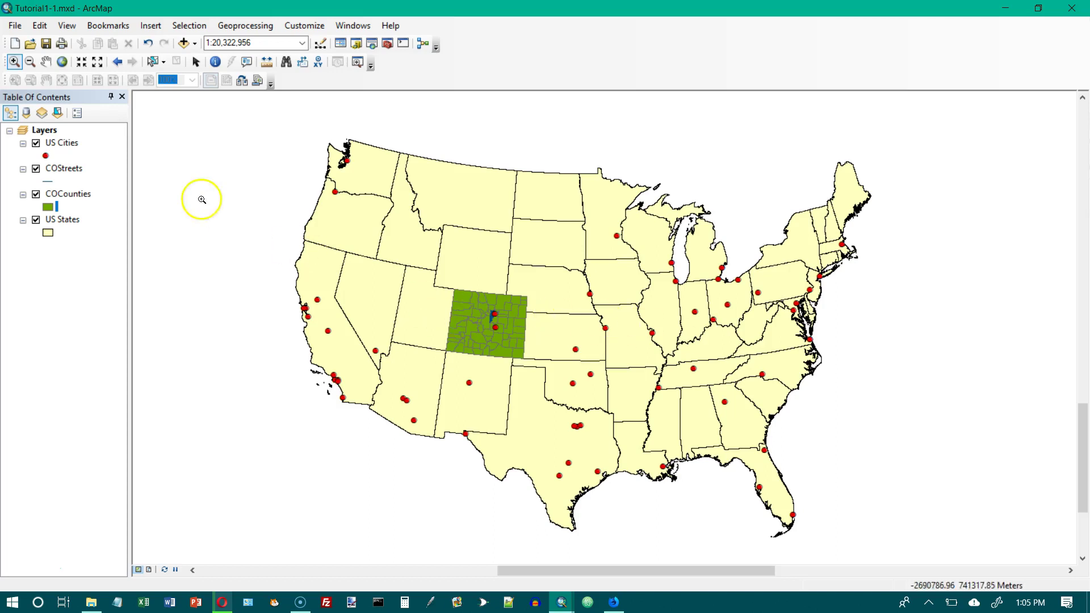
Set the COCounties symbol's outline color to Black
left_click(51, 209)
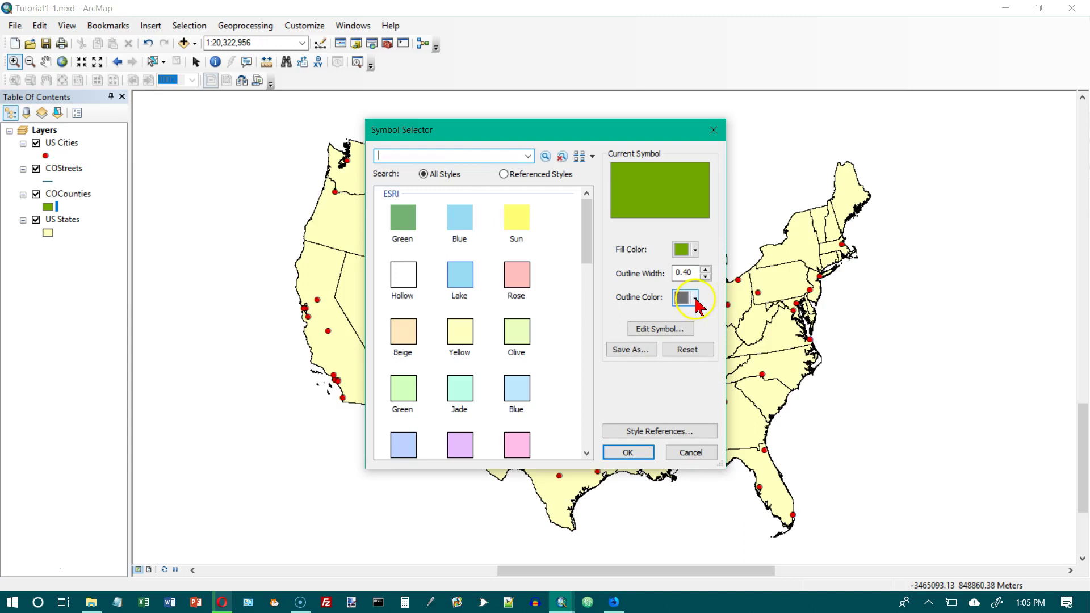
left_click(688, 300)
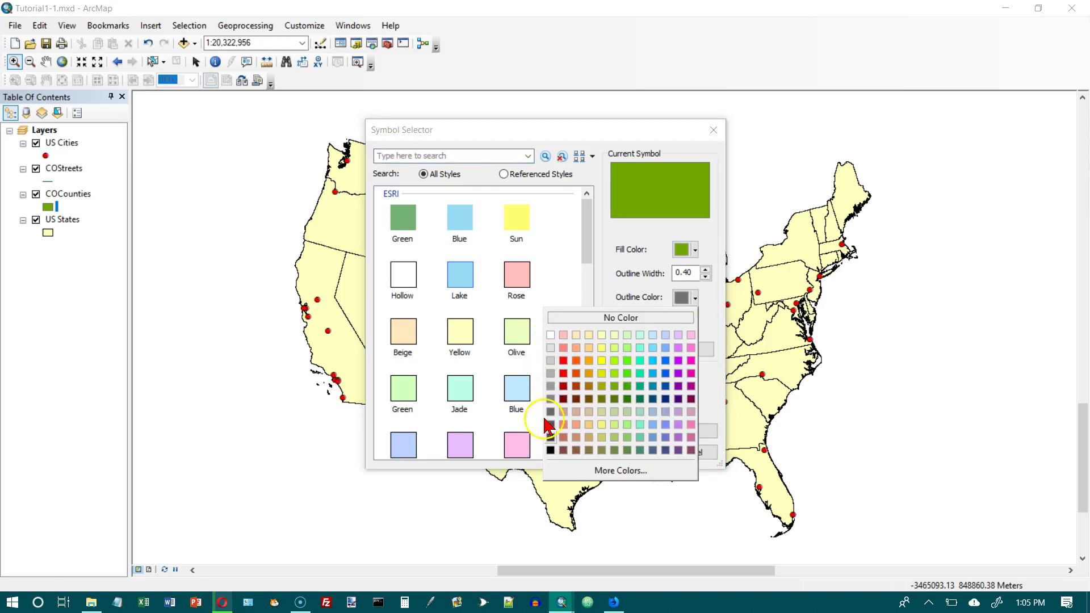
left_click(550, 450)
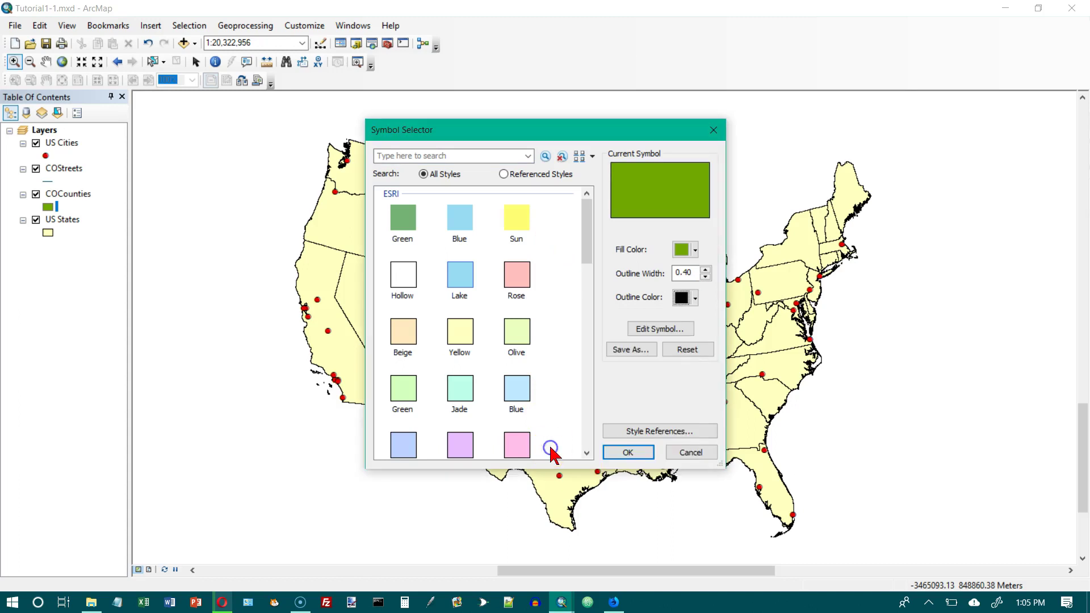
left_click(628, 452)
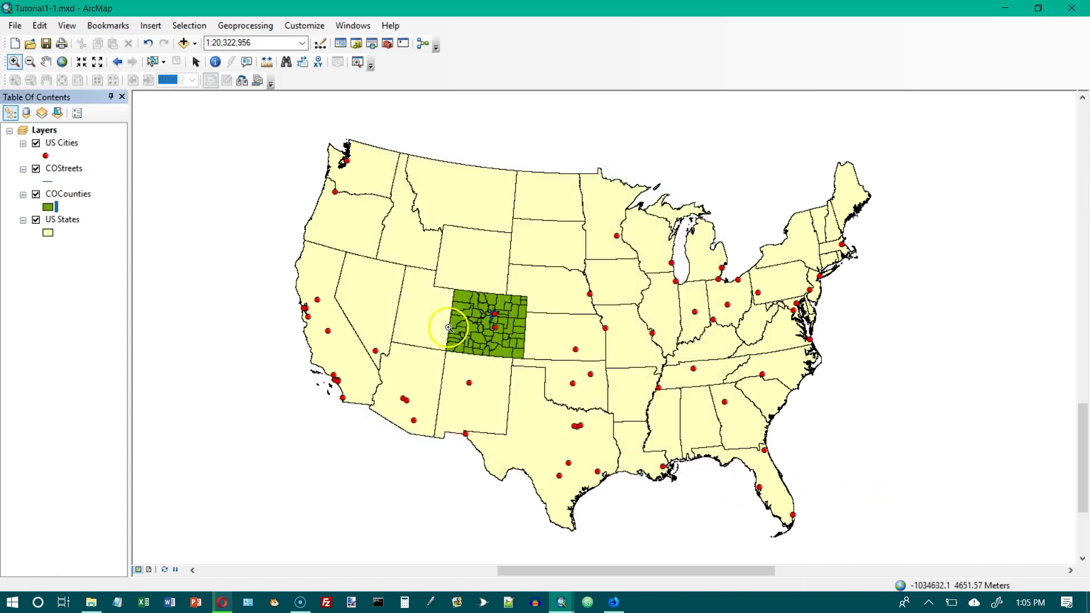